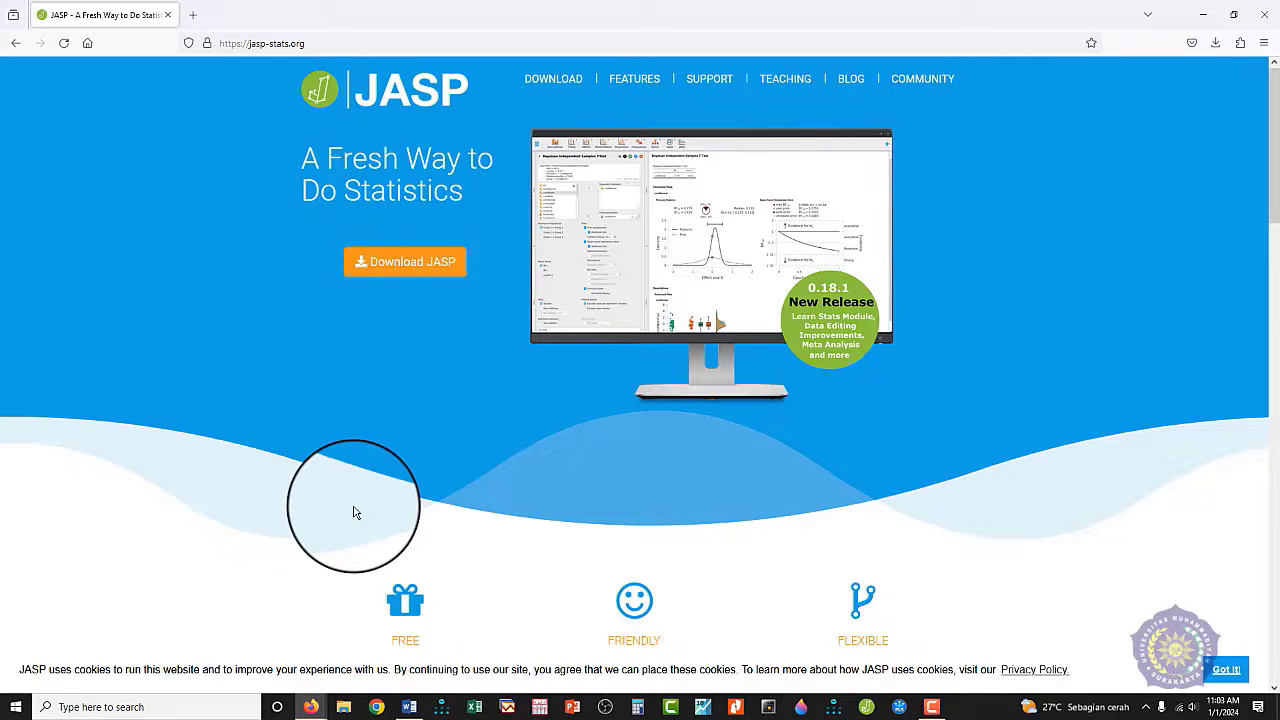
# Step: Switch to SPSS, close its output viewer without saving, and look over the empty Data View
pyautogui.click(539, 707)
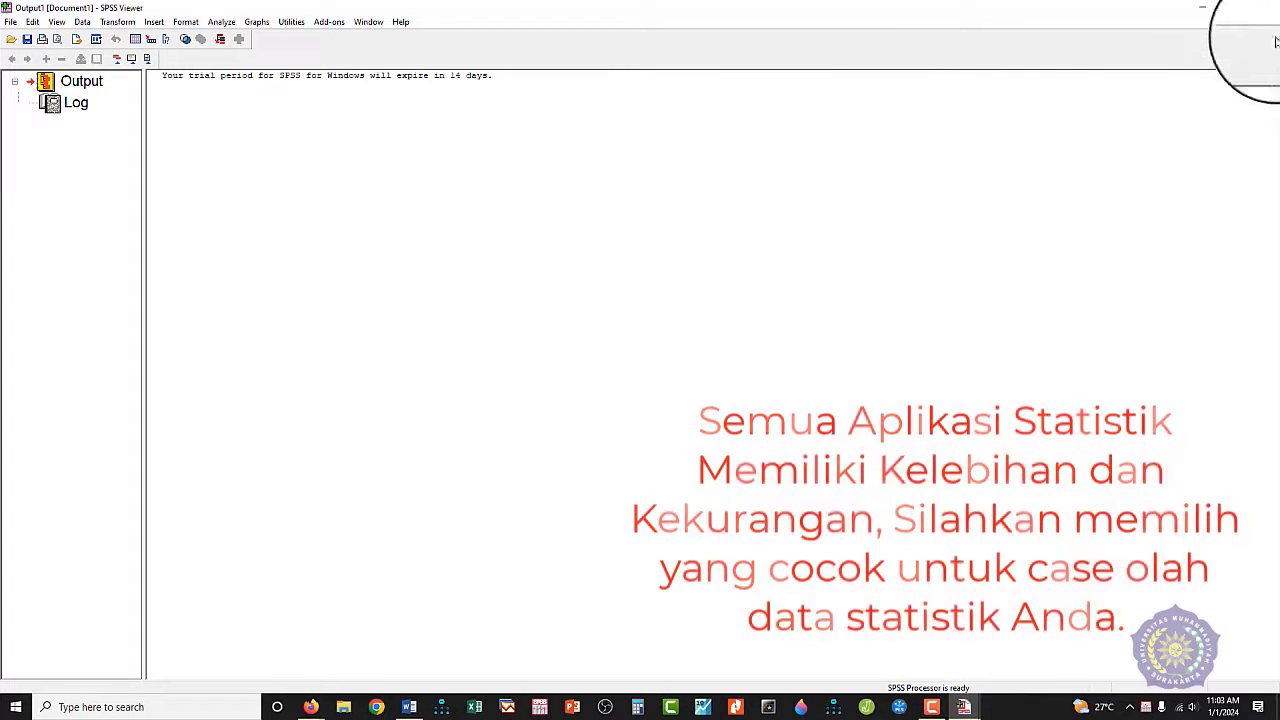
pyautogui.click(1262, 7)
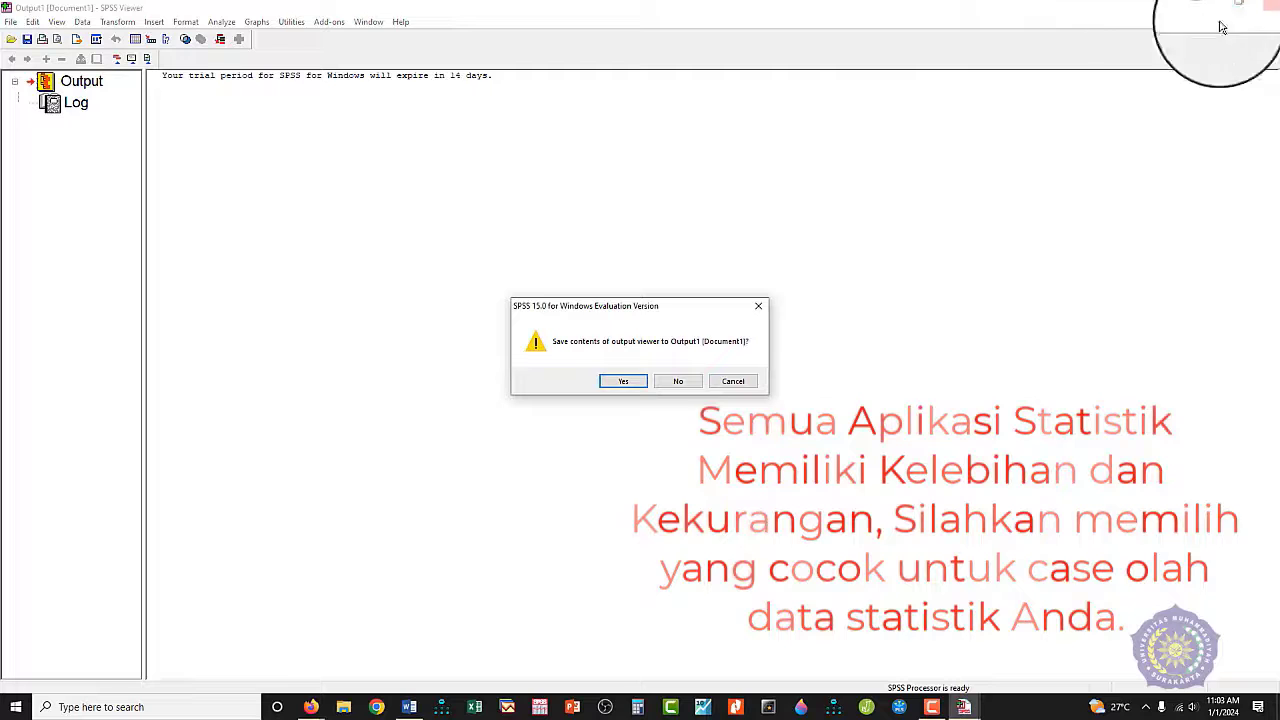
pyautogui.click(686, 386)
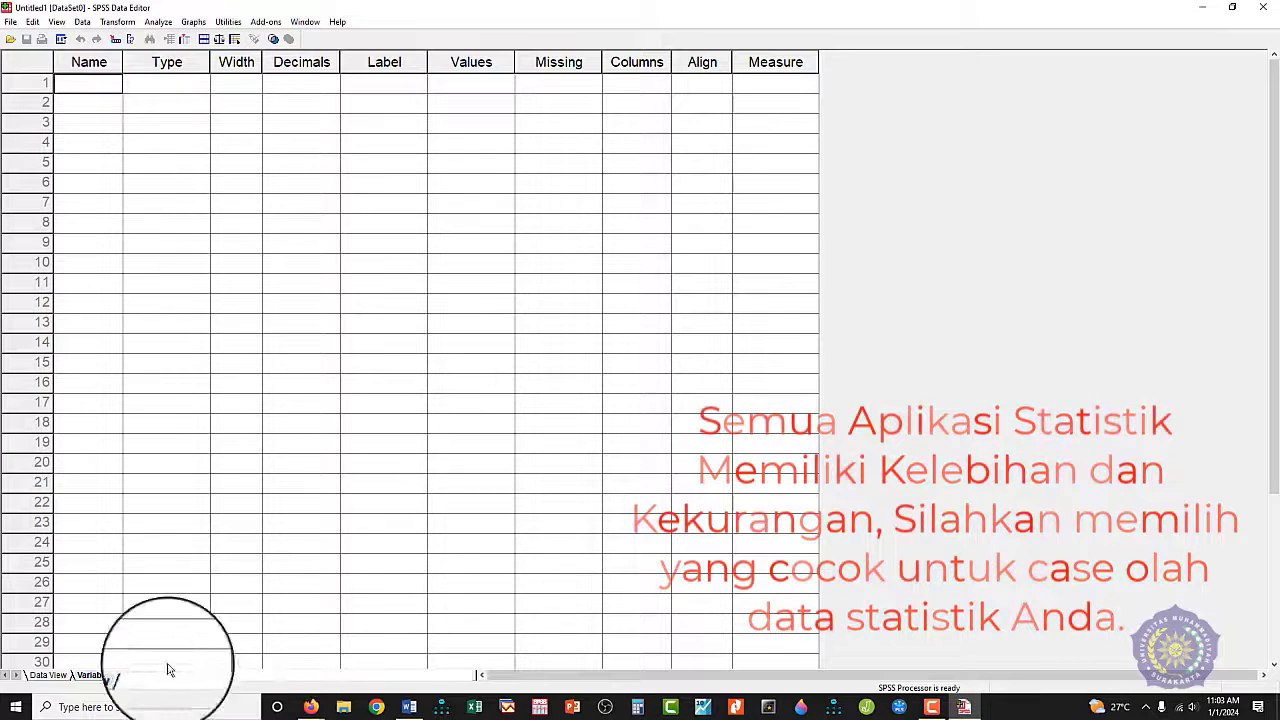
pyautogui.click(47, 675)
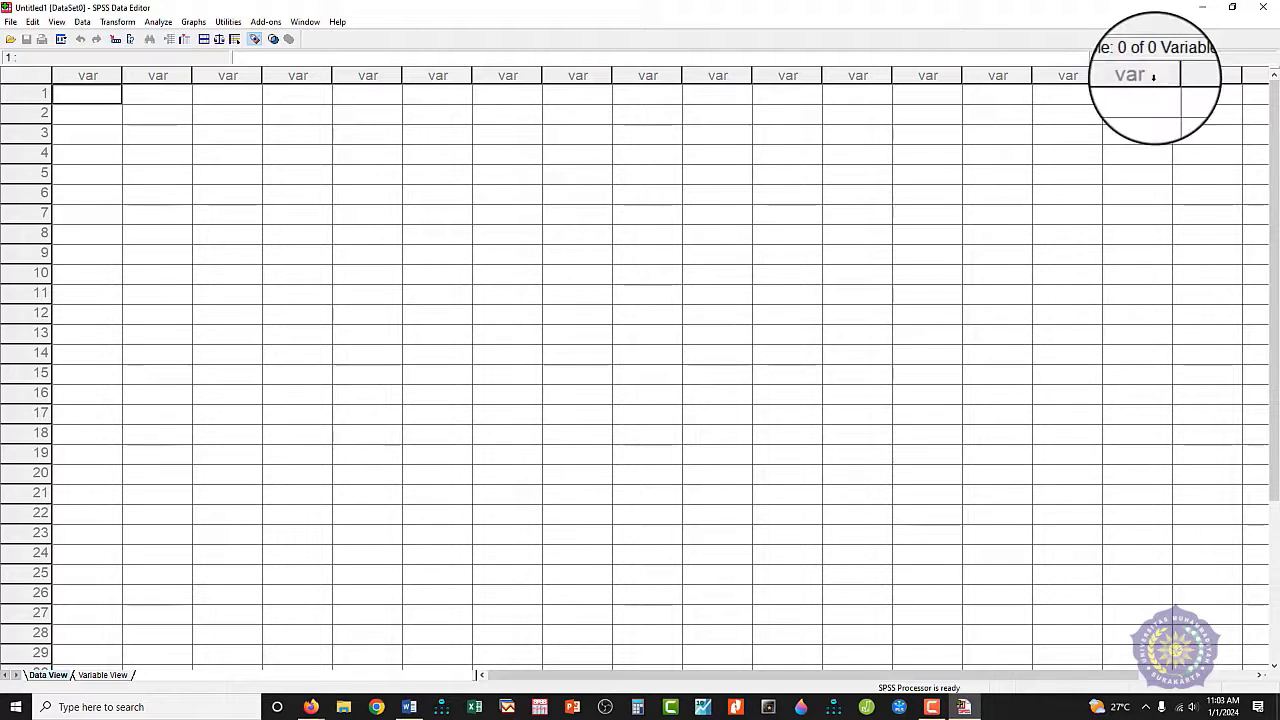
pyautogui.click(1201, 8)
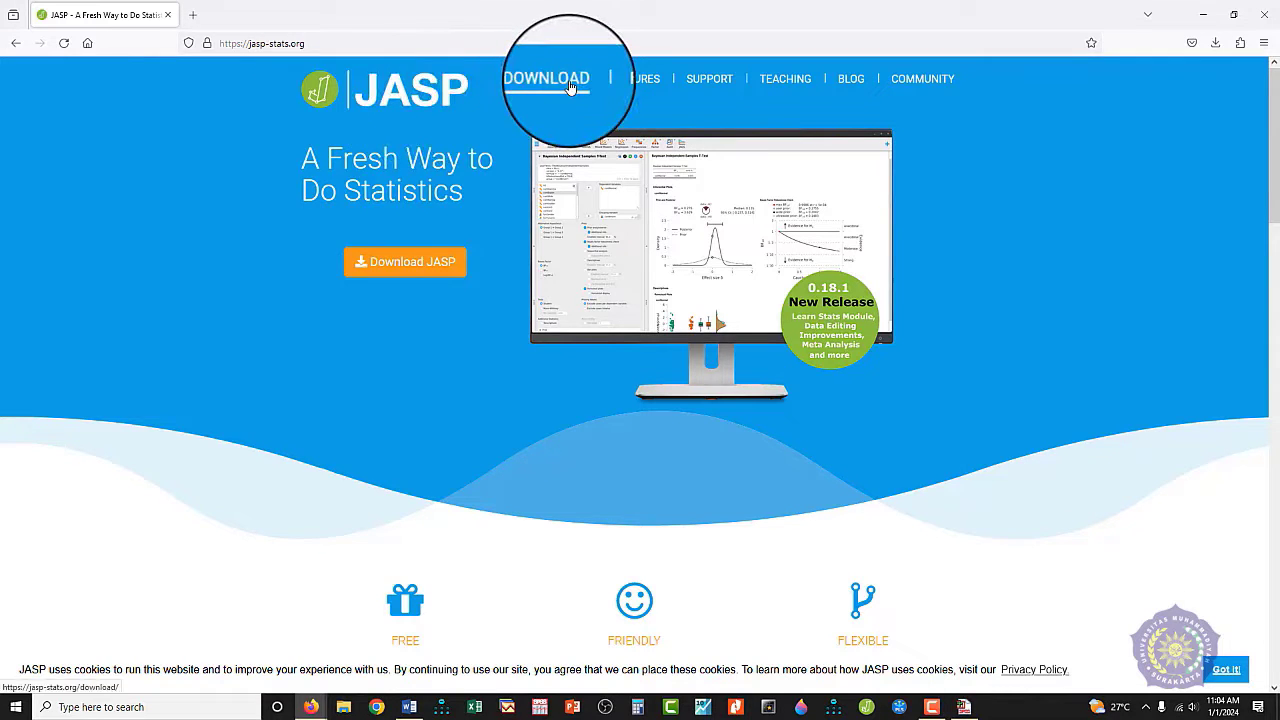
# Step: Launch the JASP desktop application and maximize its window
pyautogui.moveTo(709, 88)
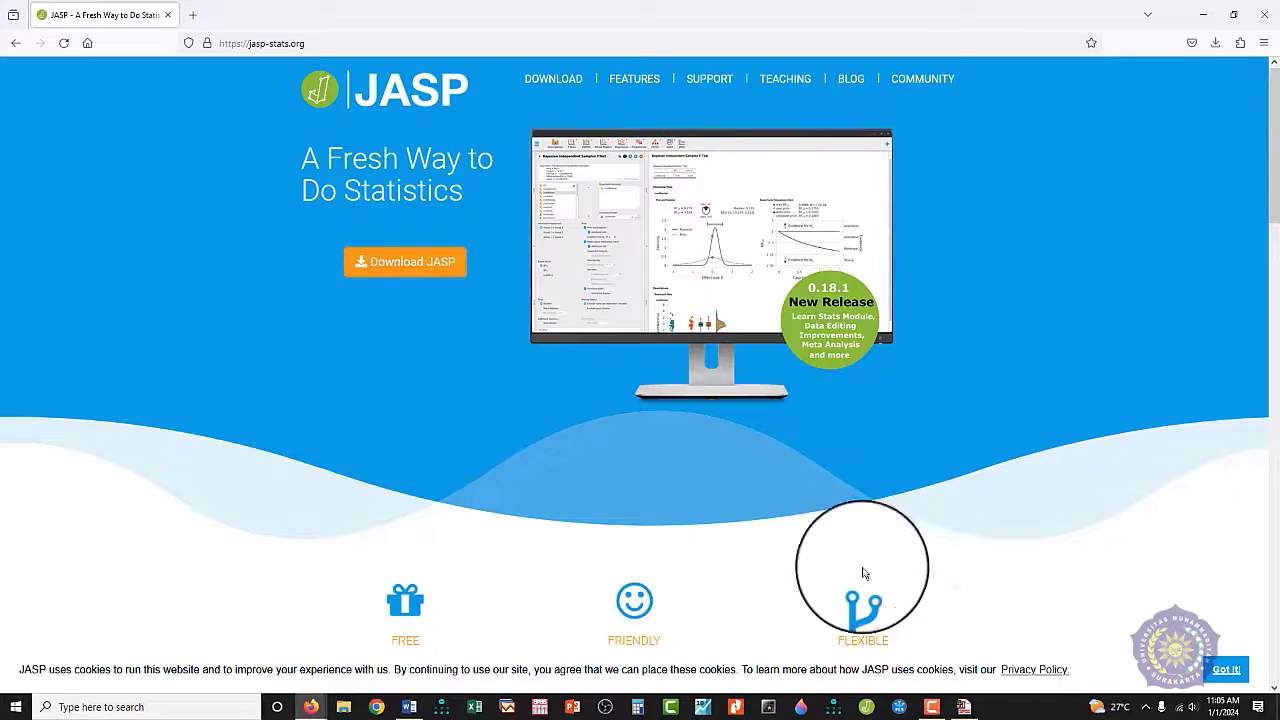
pyautogui.click(866, 707)
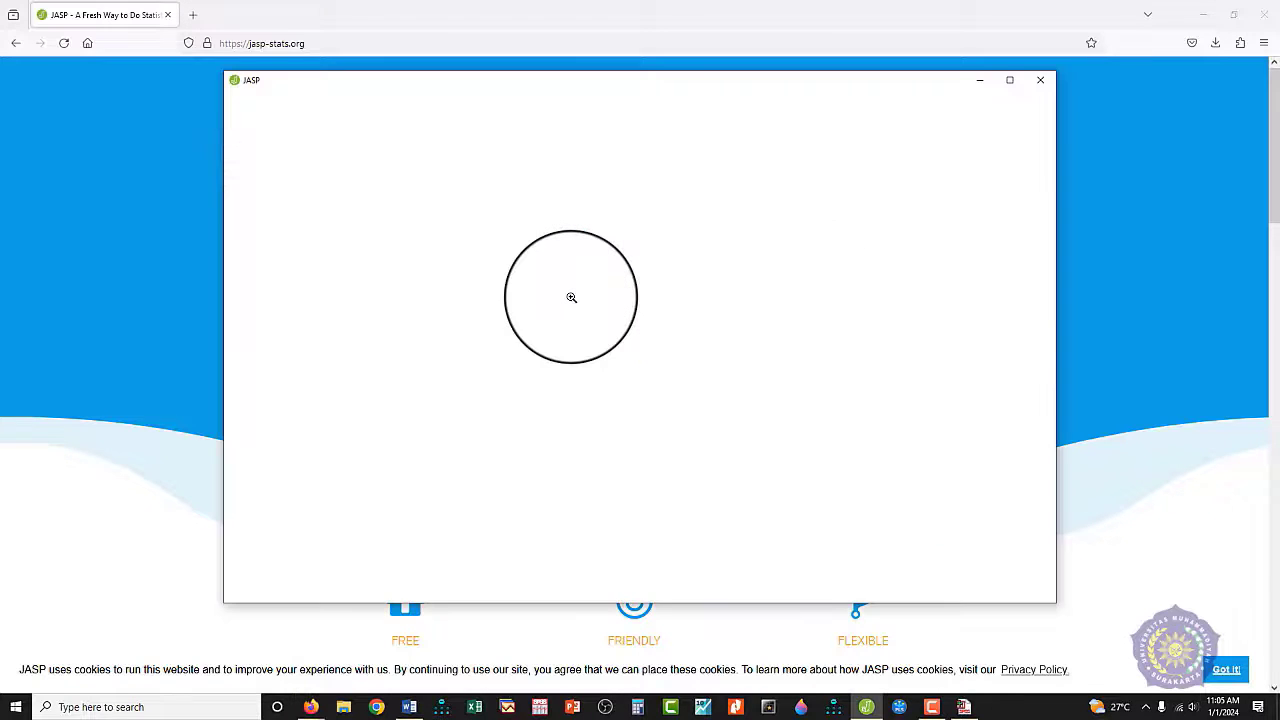
pyautogui.click(1012, 84)
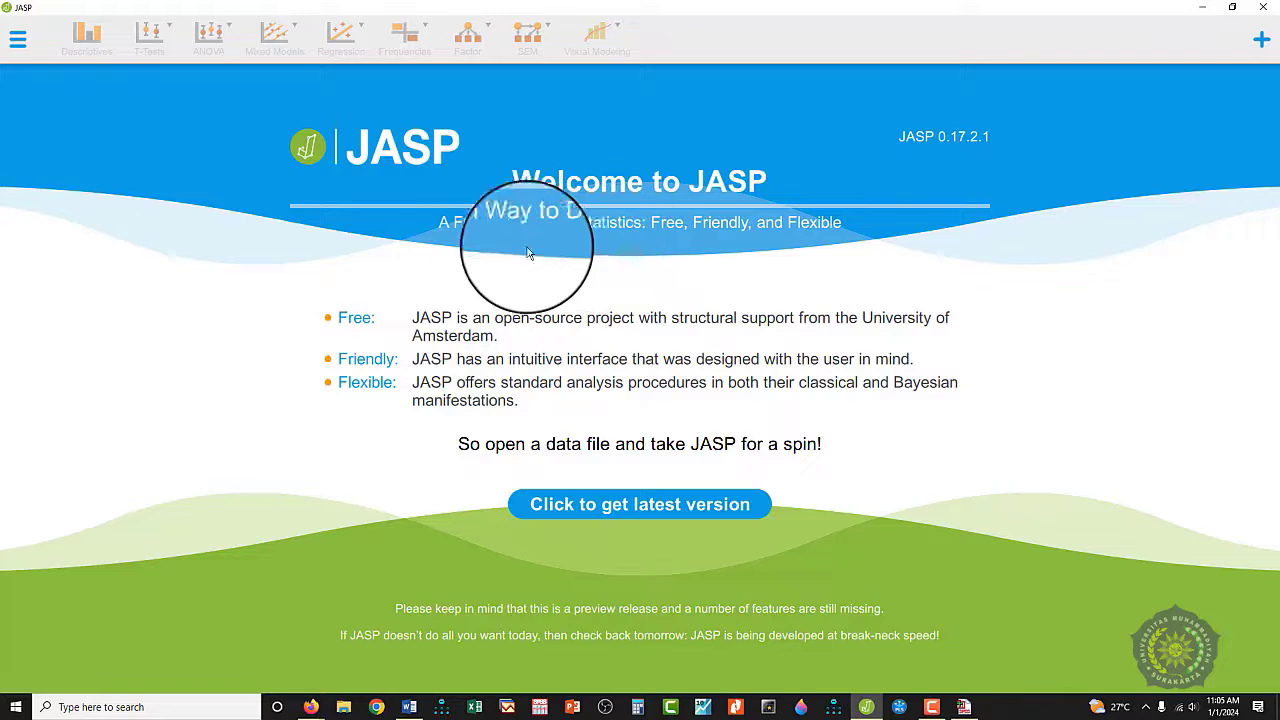
# Step: Open the data file Data Latihan JASP1 (1) from the computer's Downloads folder
pyautogui.click(17, 45)
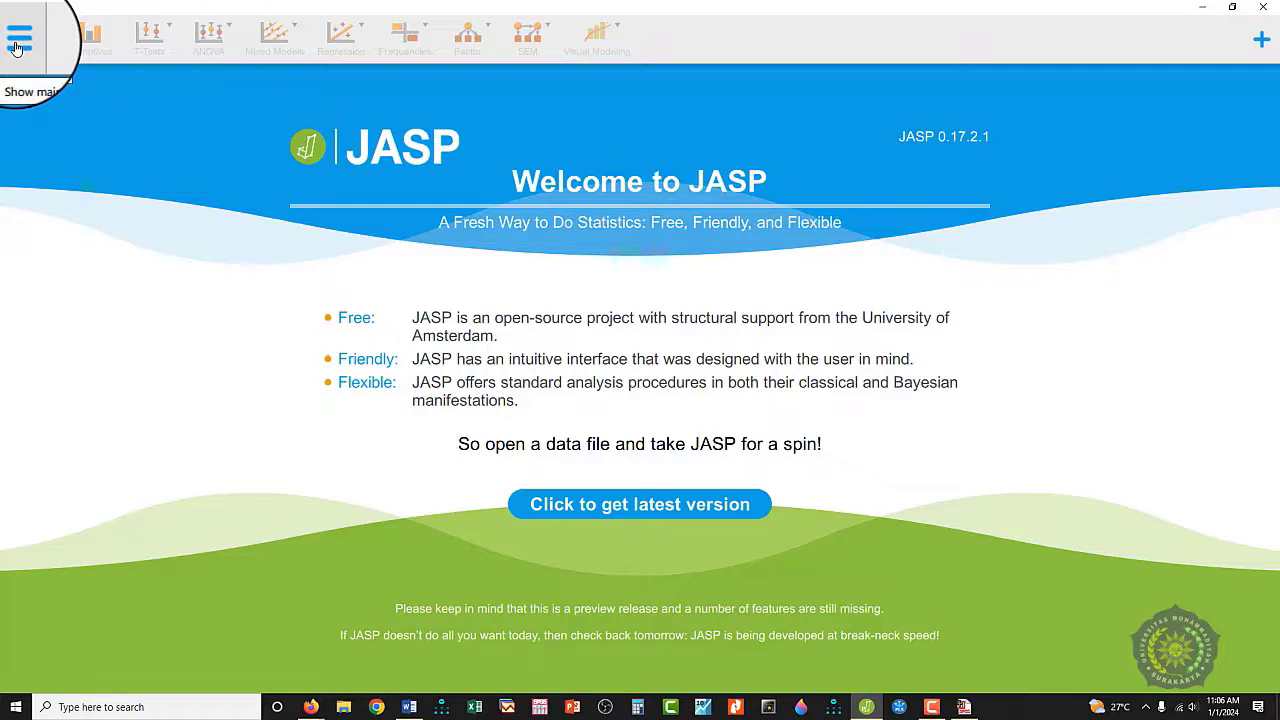
pyautogui.click(32, 82)
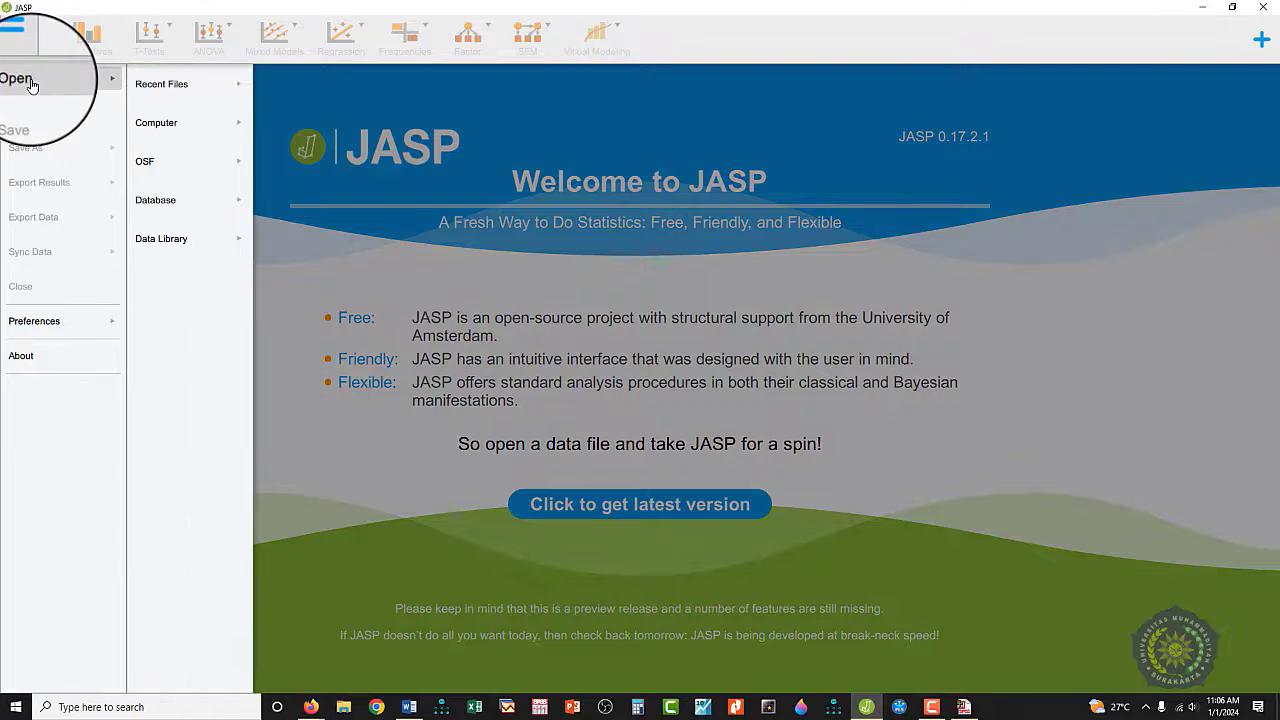
pyautogui.click(160, 84)
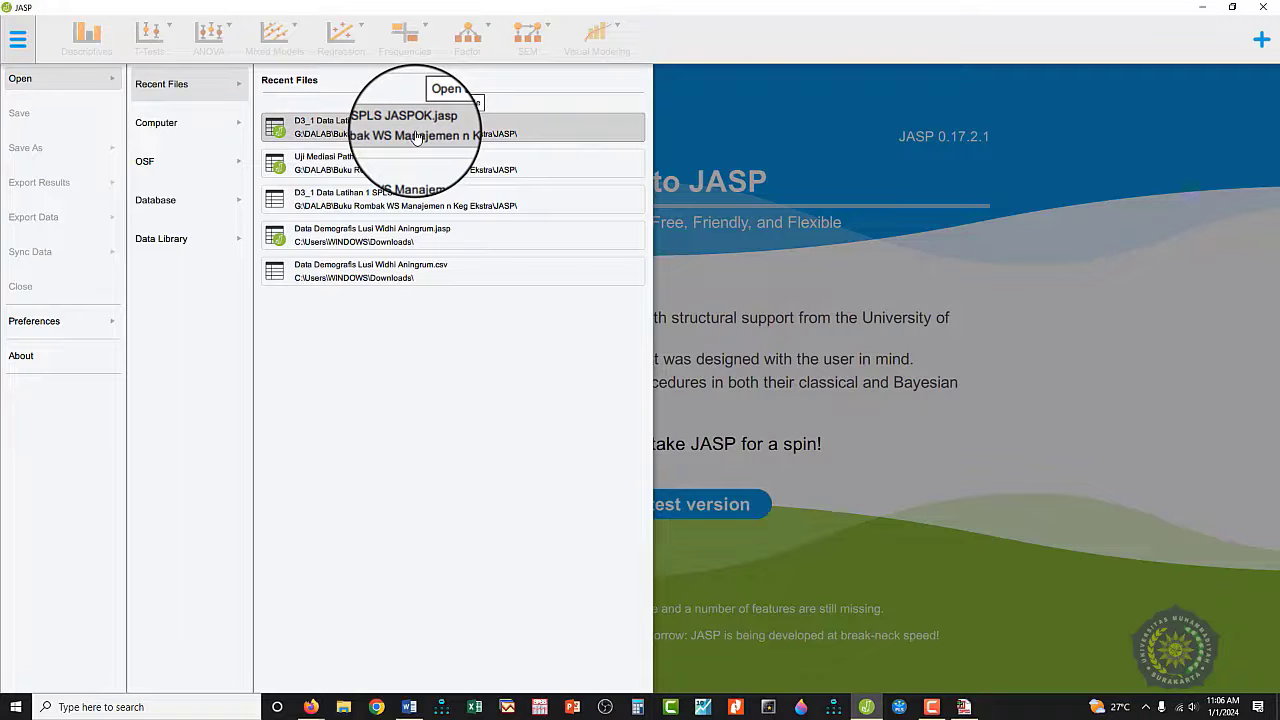
pyautogui.click(230, 133)
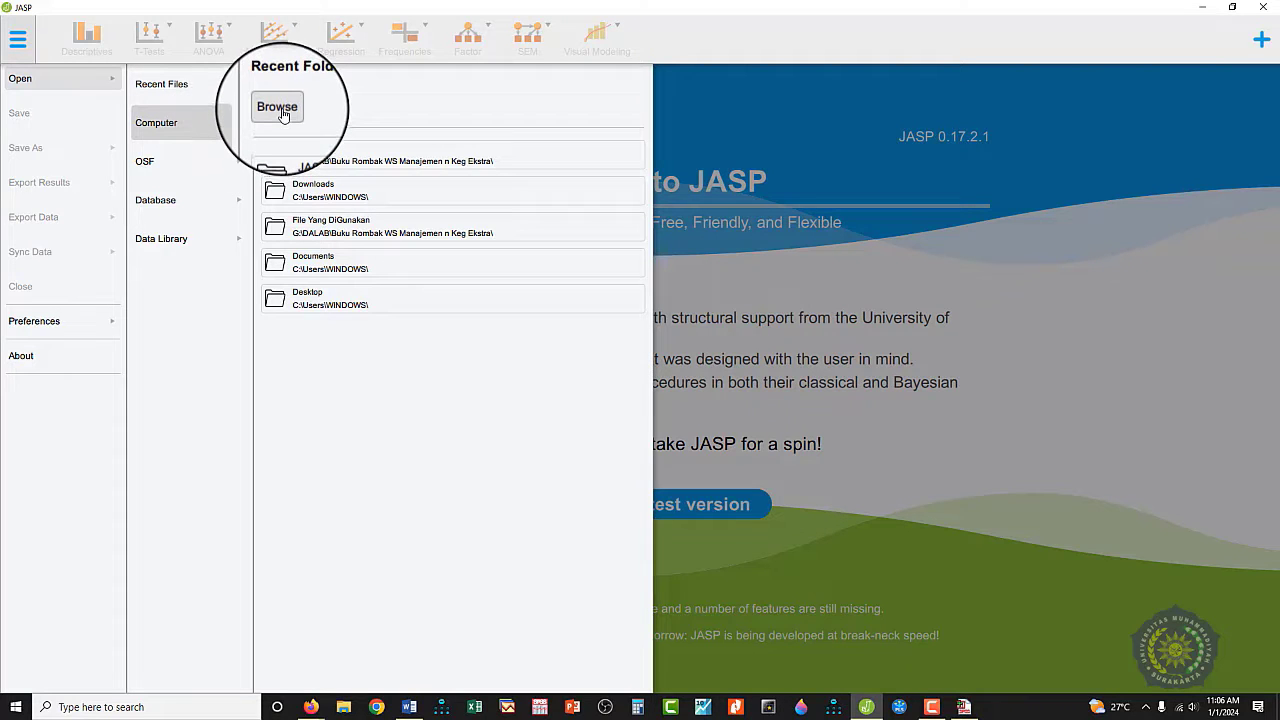
pyautogui.click(281, 110)
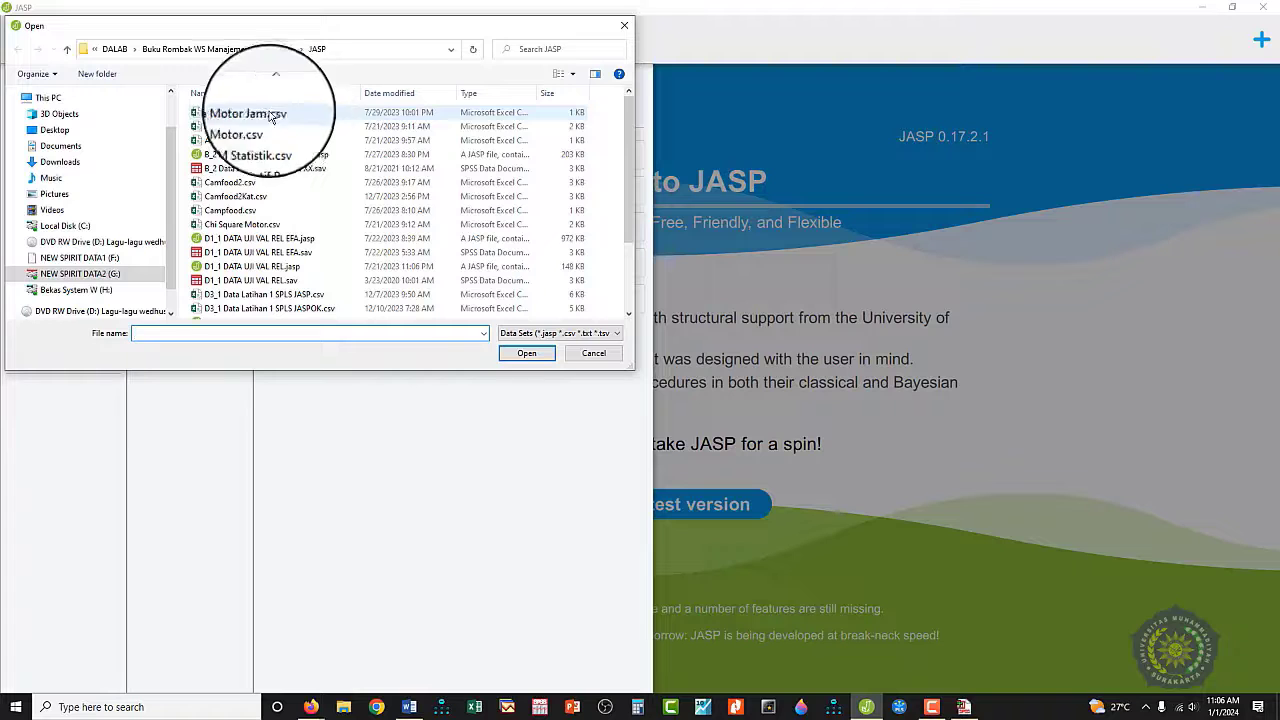
pyautogui.click(92, 163)
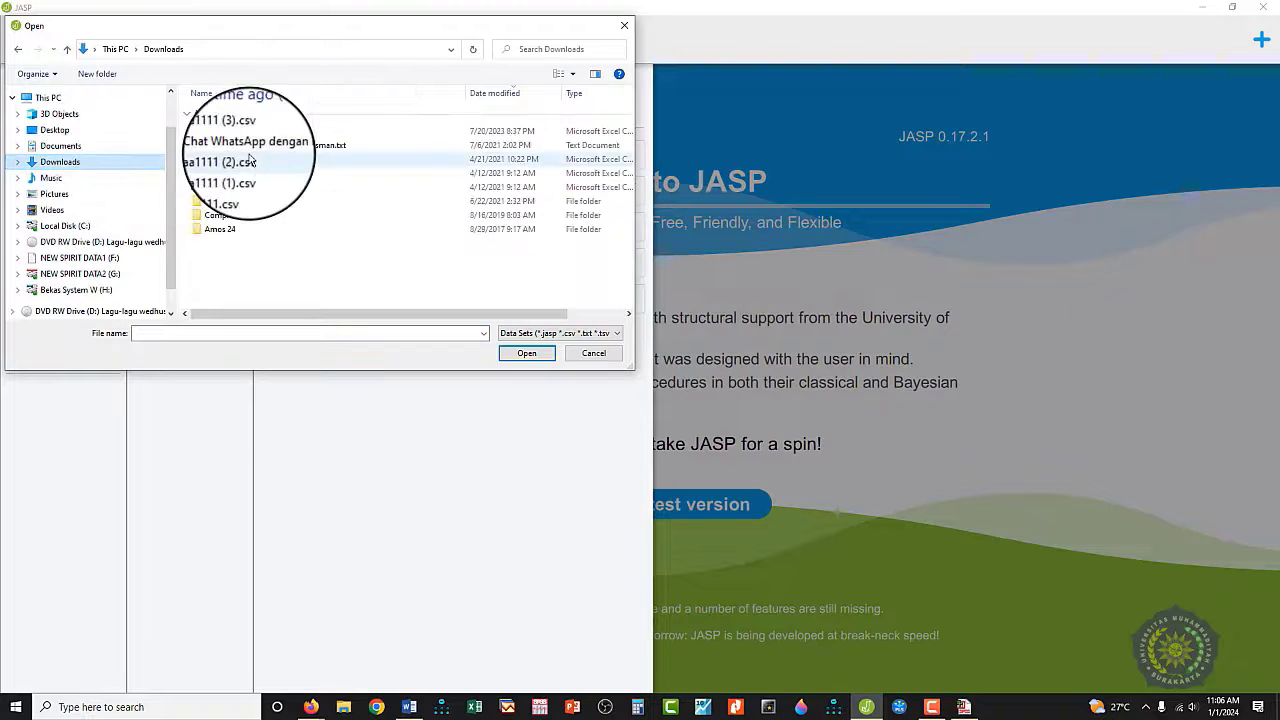
pyautogui.doubleClick(259, 131)
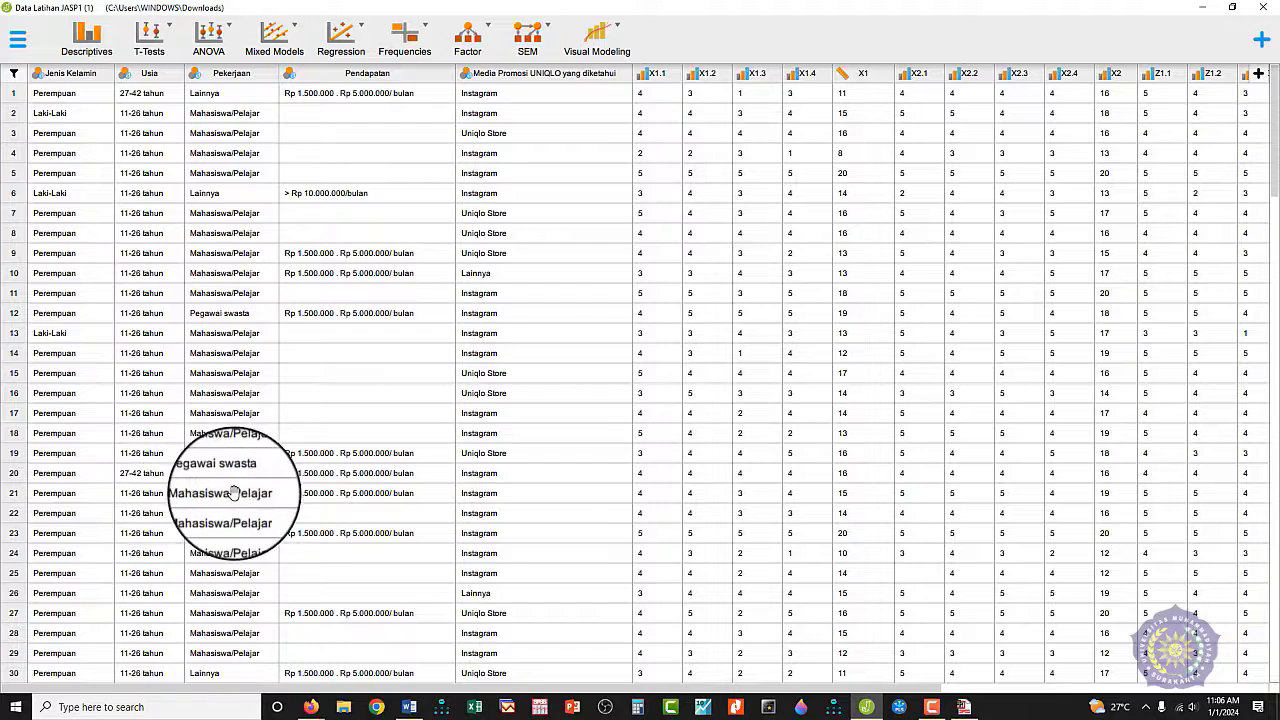
# Step: Examine the measurement level choices for the Jenis Kelamin and X1.1 columns and the analyses offered under SEM
pyautogui.click(484, 710)
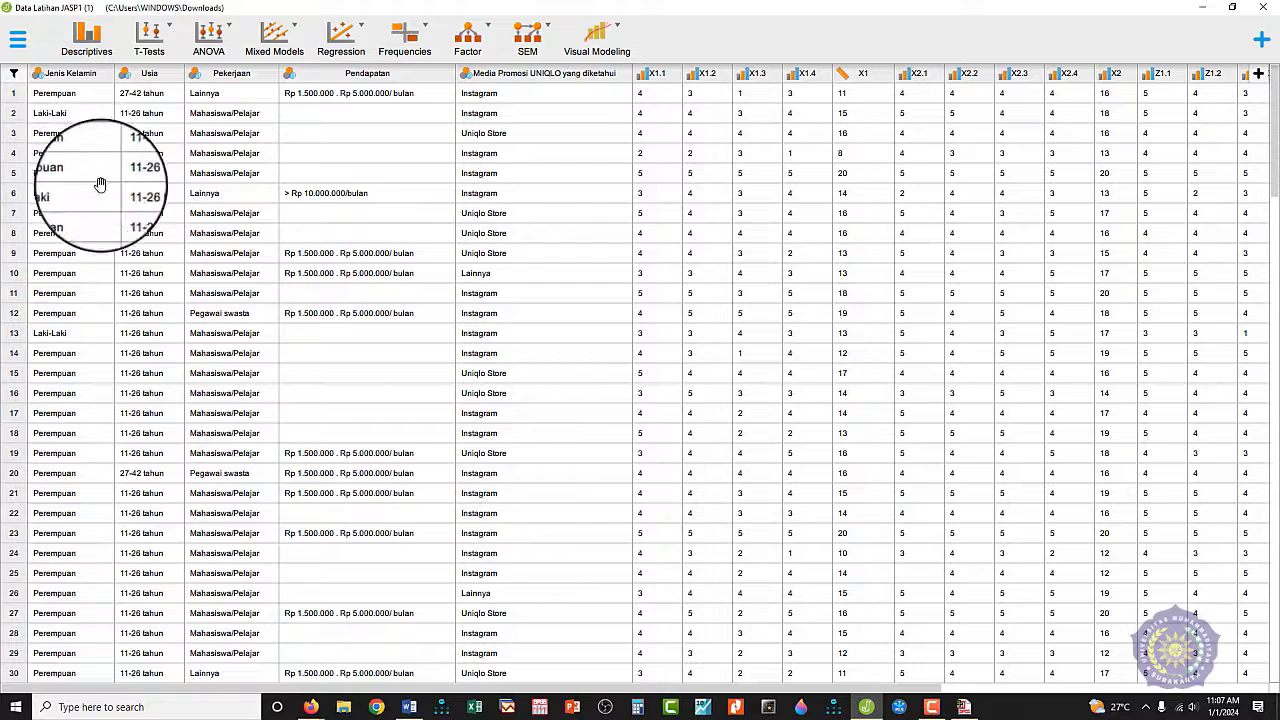
pyautogui.click(40, 80)
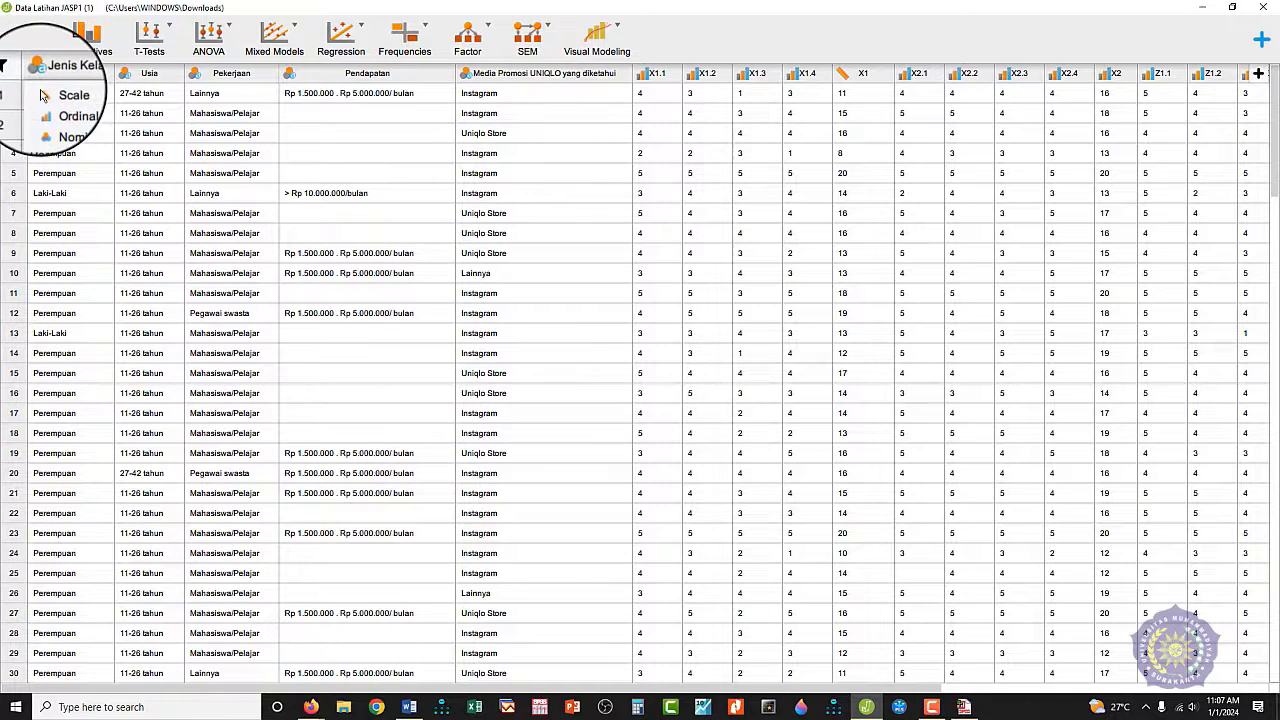
pyautogui.click(643, 82)
pyautogui.click(643, 82)
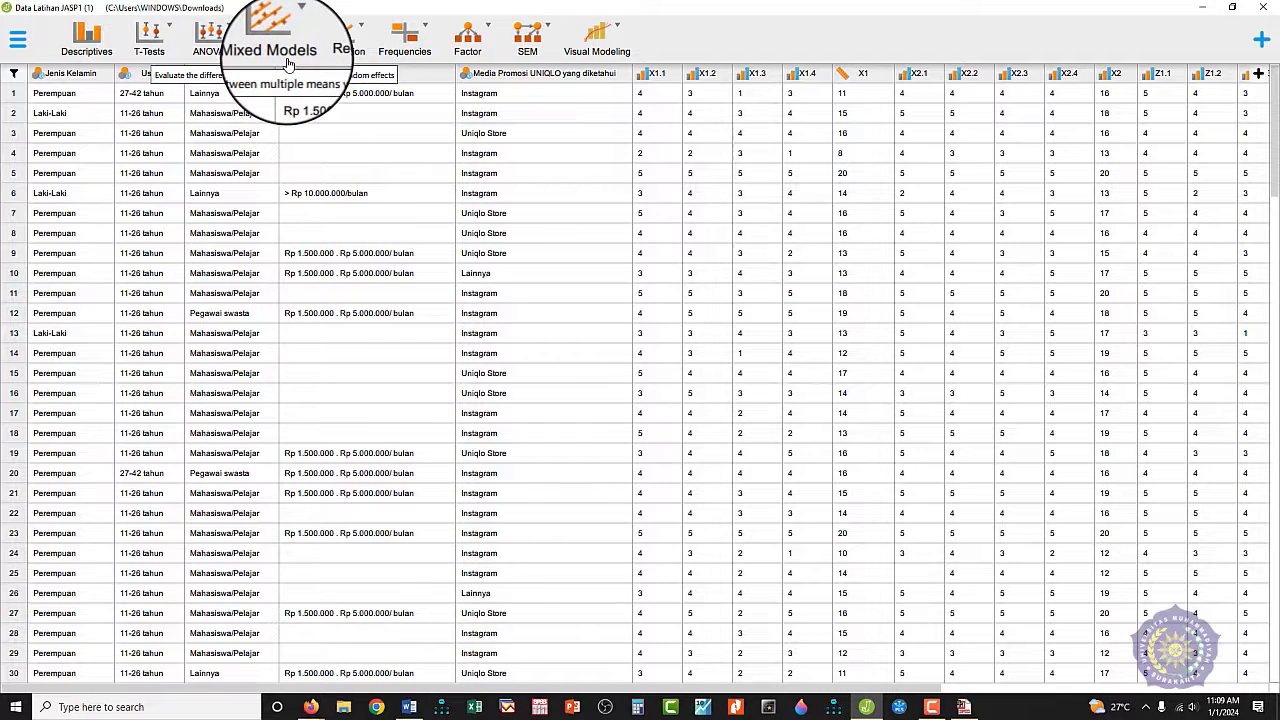
pyautogui.click(537, 53)
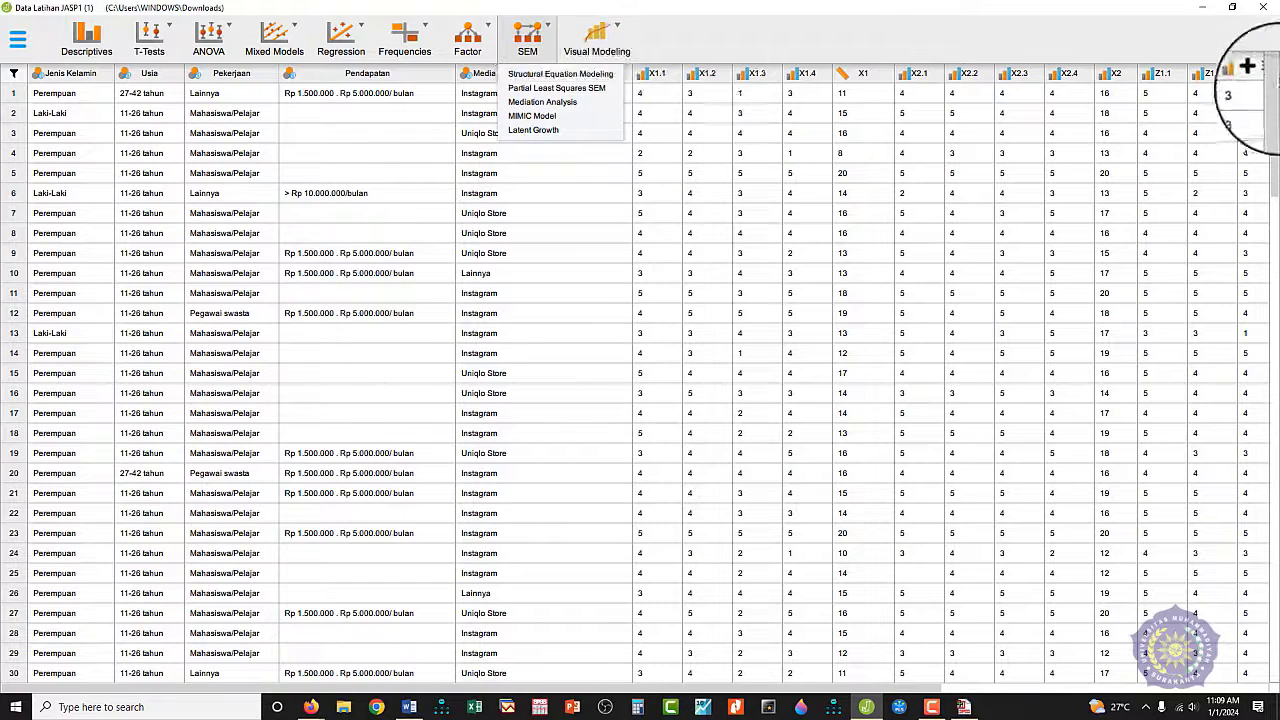
# Step: Enable the additional modules Meta-Analysis, JAGS, Distributions and Circular Statistics, keeping SEM enabled
pyautogui.click(1259, 40)
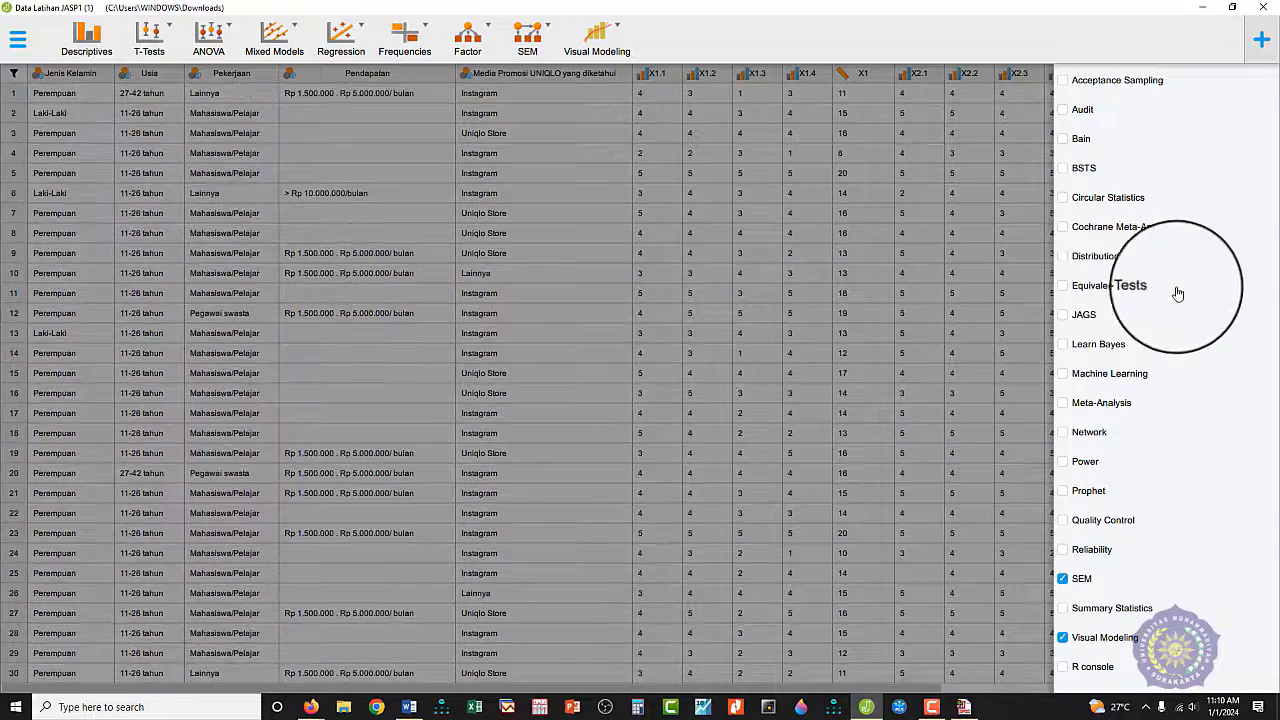
pyautogui.click(1061, 578)
pyautogui.click(1061, 578)
pyautogui.click(1062, 403)
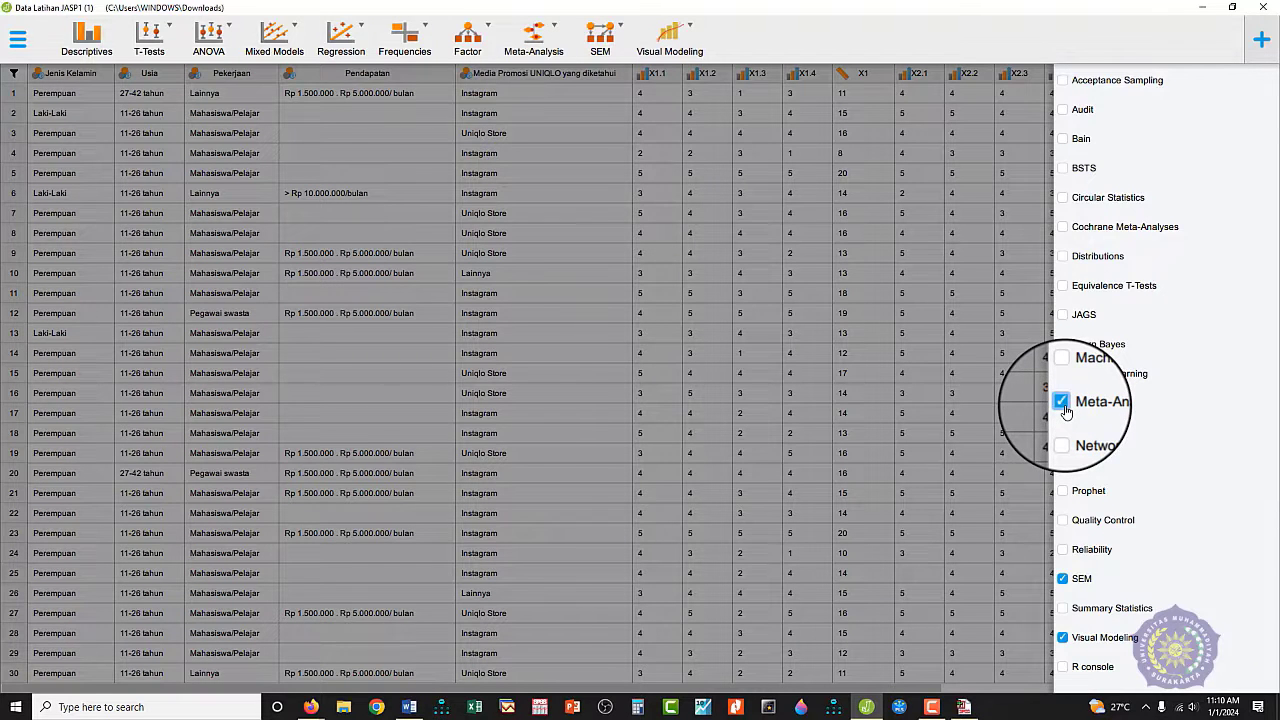
pyautogui.click(1062, 314)
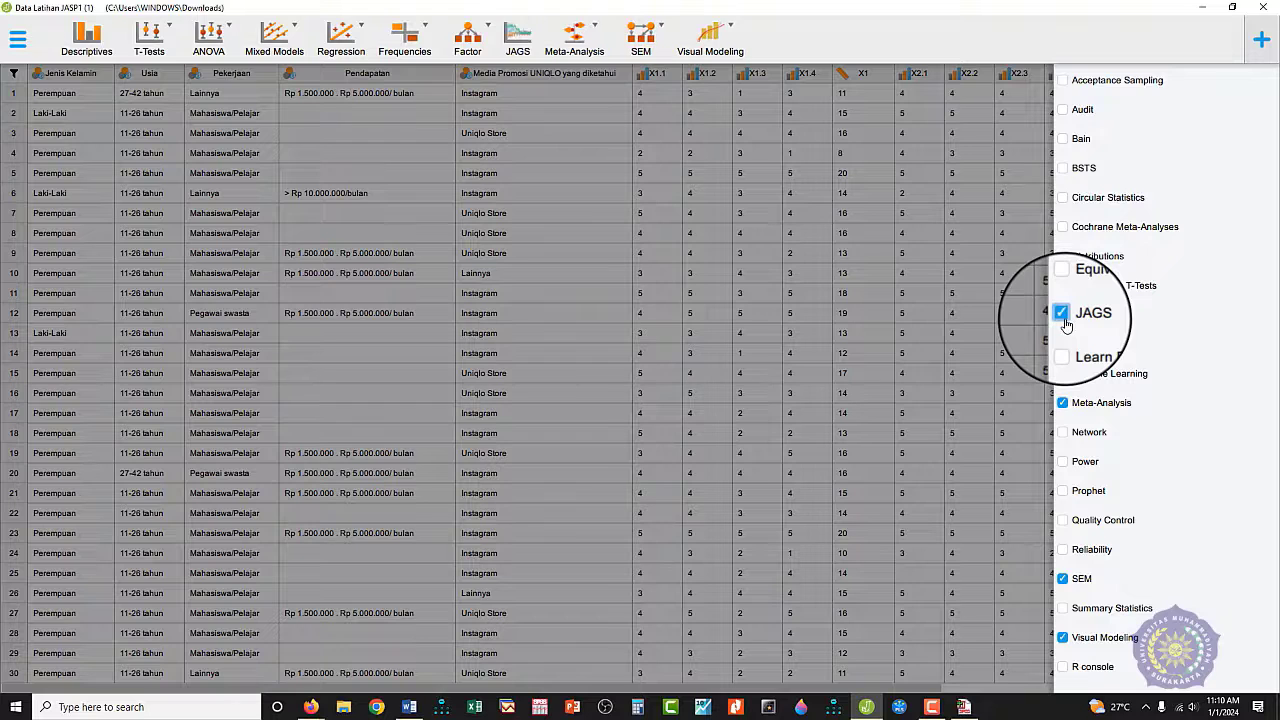
pyautogui.click(1062, 256)
pyautogui.click(1063, 198)
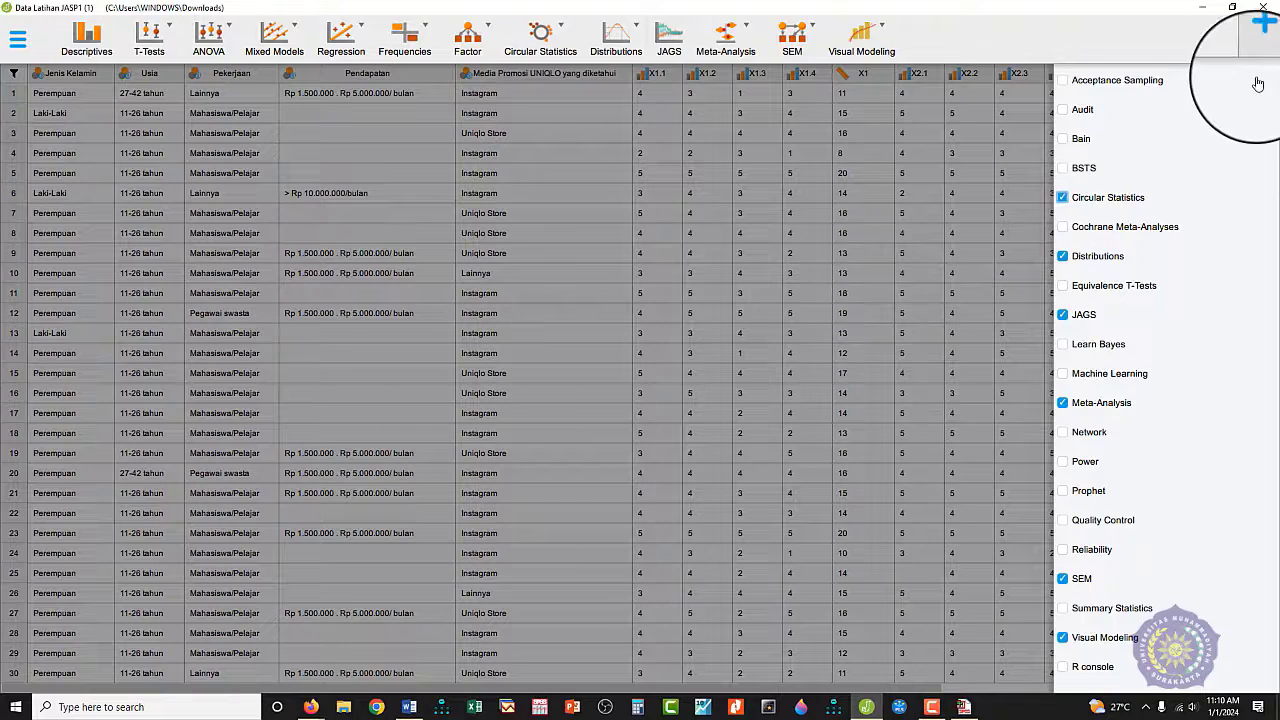
pyautogui.click(1208, 118)
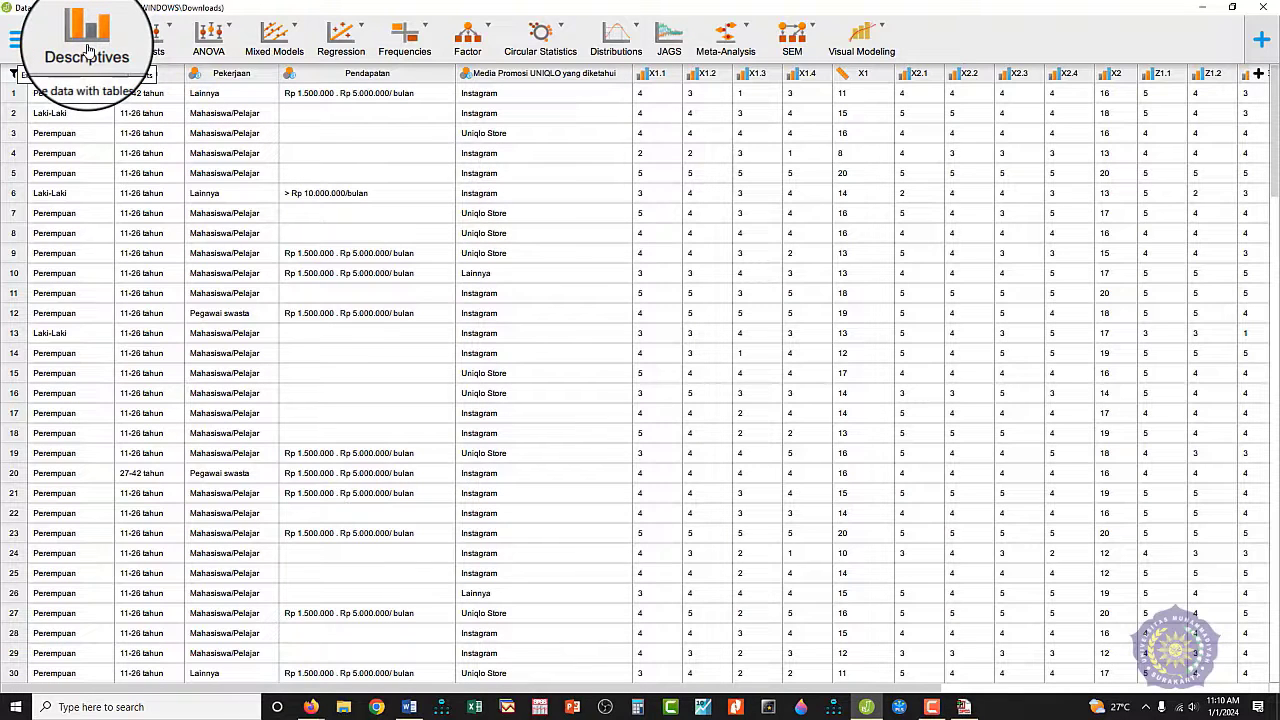
# Step: Start a Descriptive Statistics analysis and assign Jenis Kelamin as its variable
pyautogui.click(87, 45)
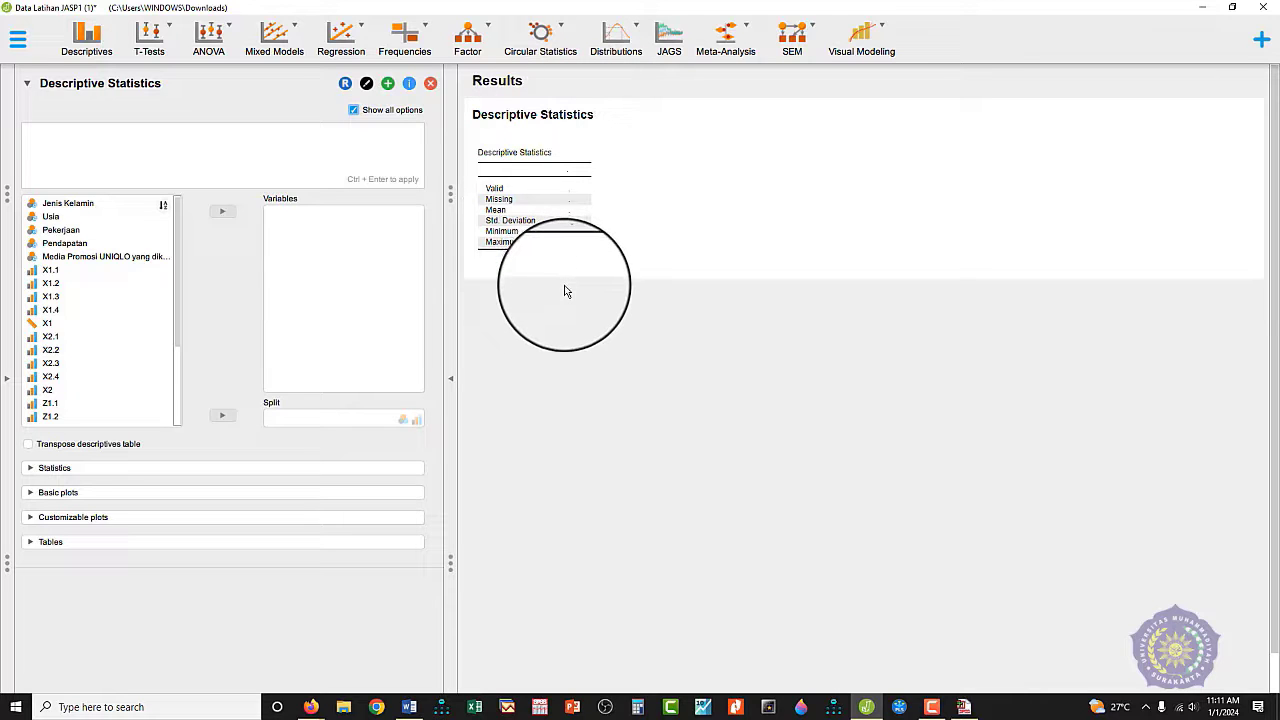
pyautogui.click(91, 205)
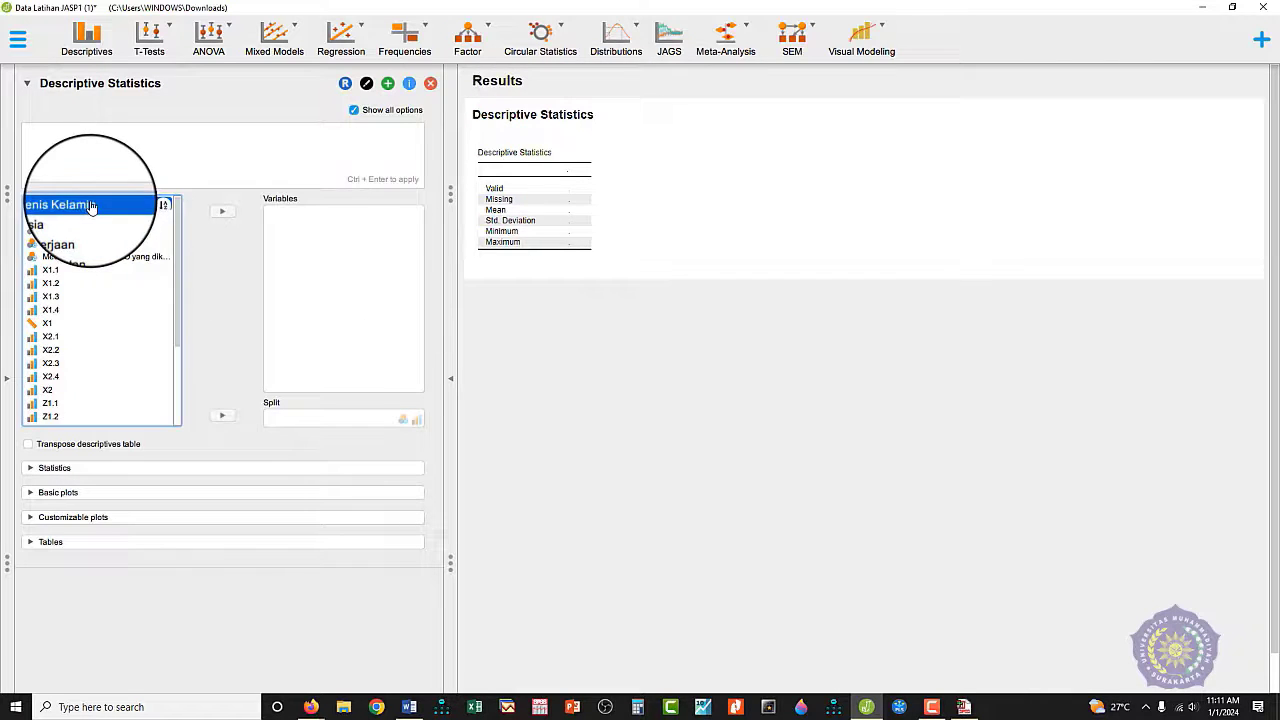
pyautogui.click(227, 214)
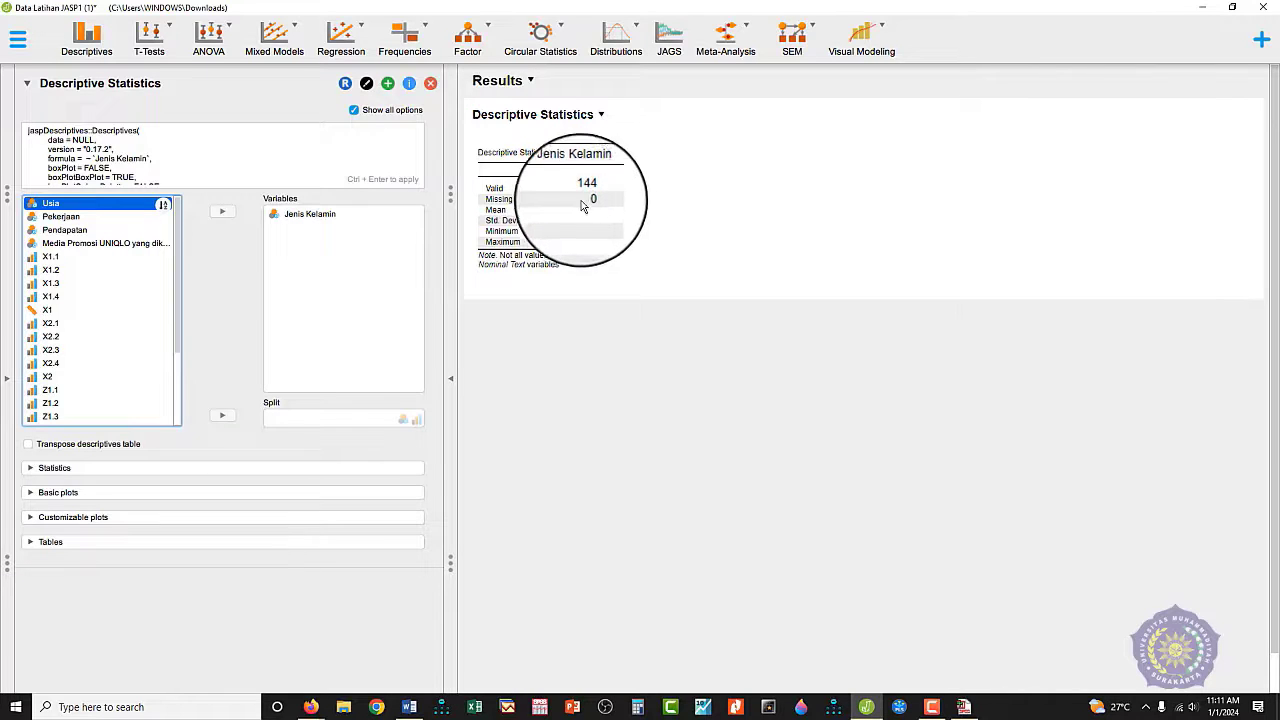
# Step: Enable frequency tables and add Usia, Pekerjaan, Pendapatan and Media Promosi UNIQLO yang diketahui to the analysis variables
pyautogui.click(60, 544)
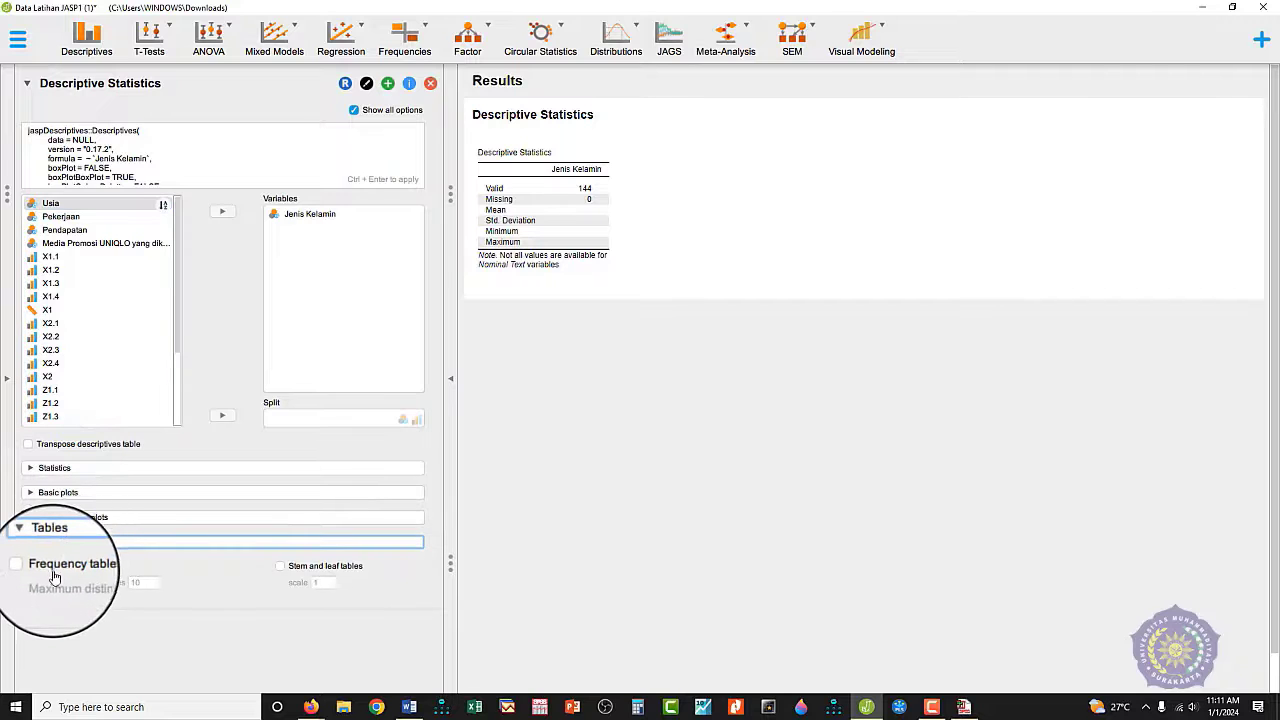
pyautogui.click(54, 576)
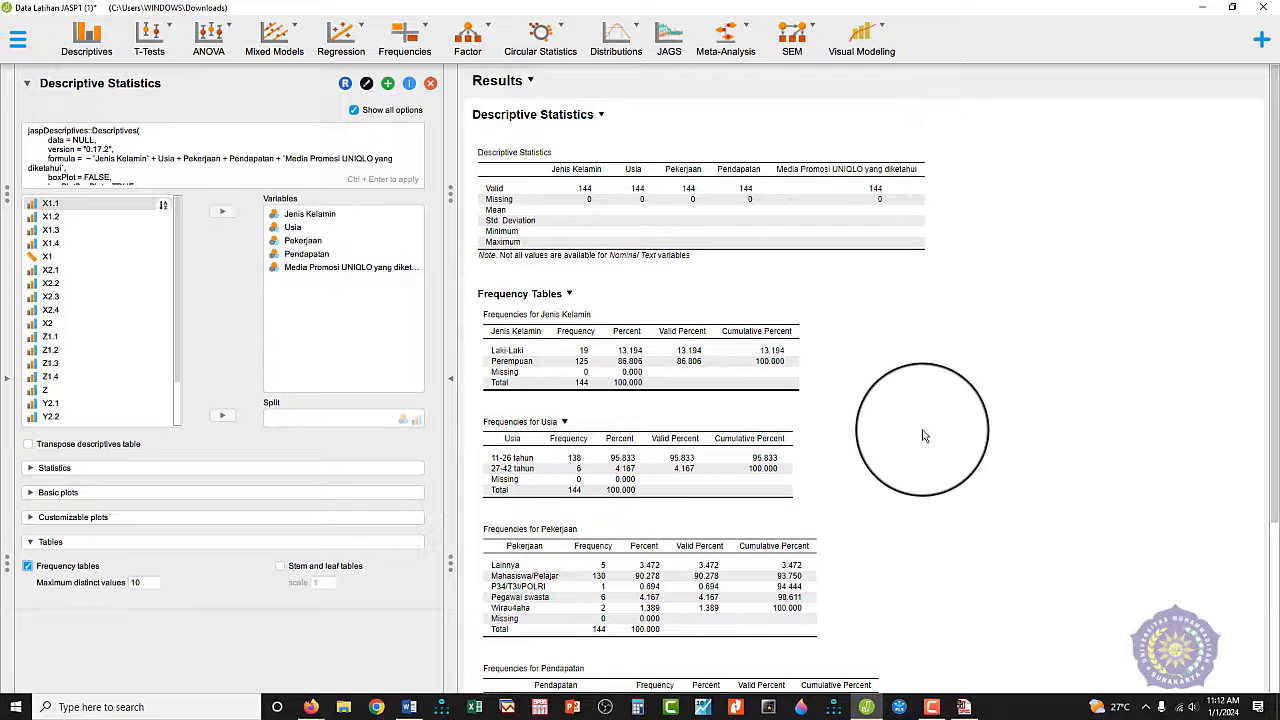
pyautogui.scroll(-5, 923, 434)
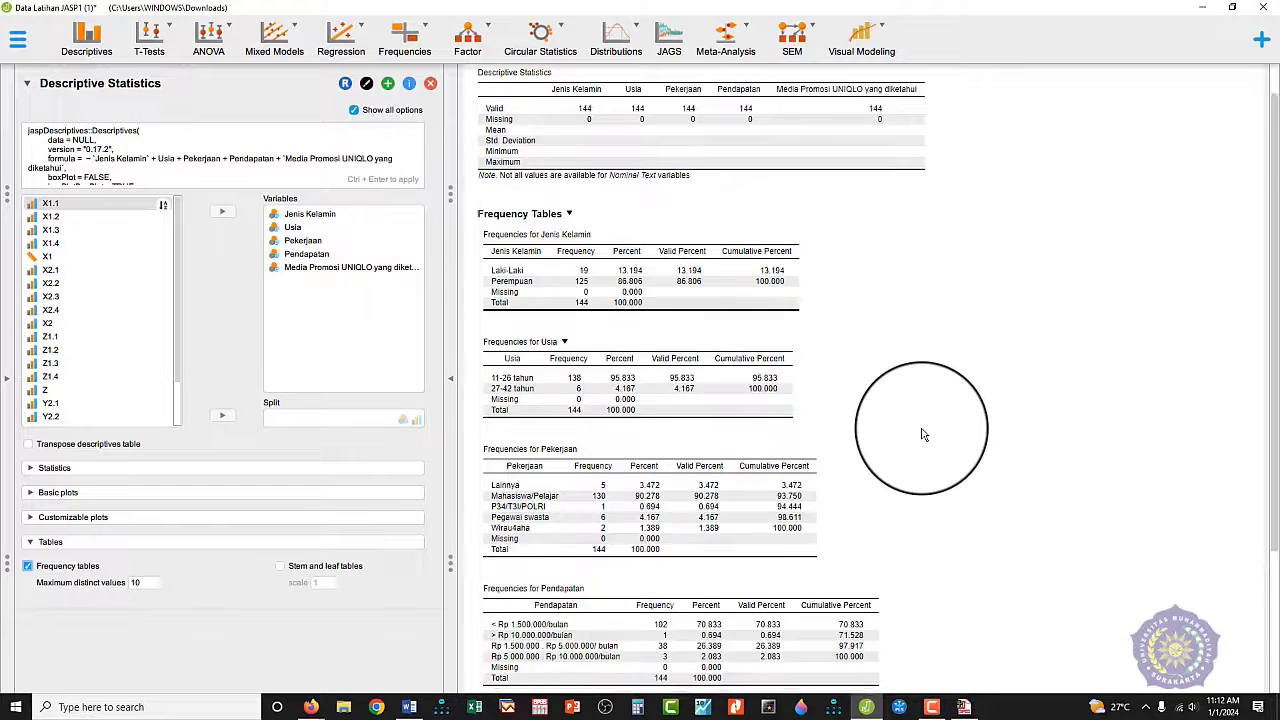
pyautogui.scroll(5, 923, 434)
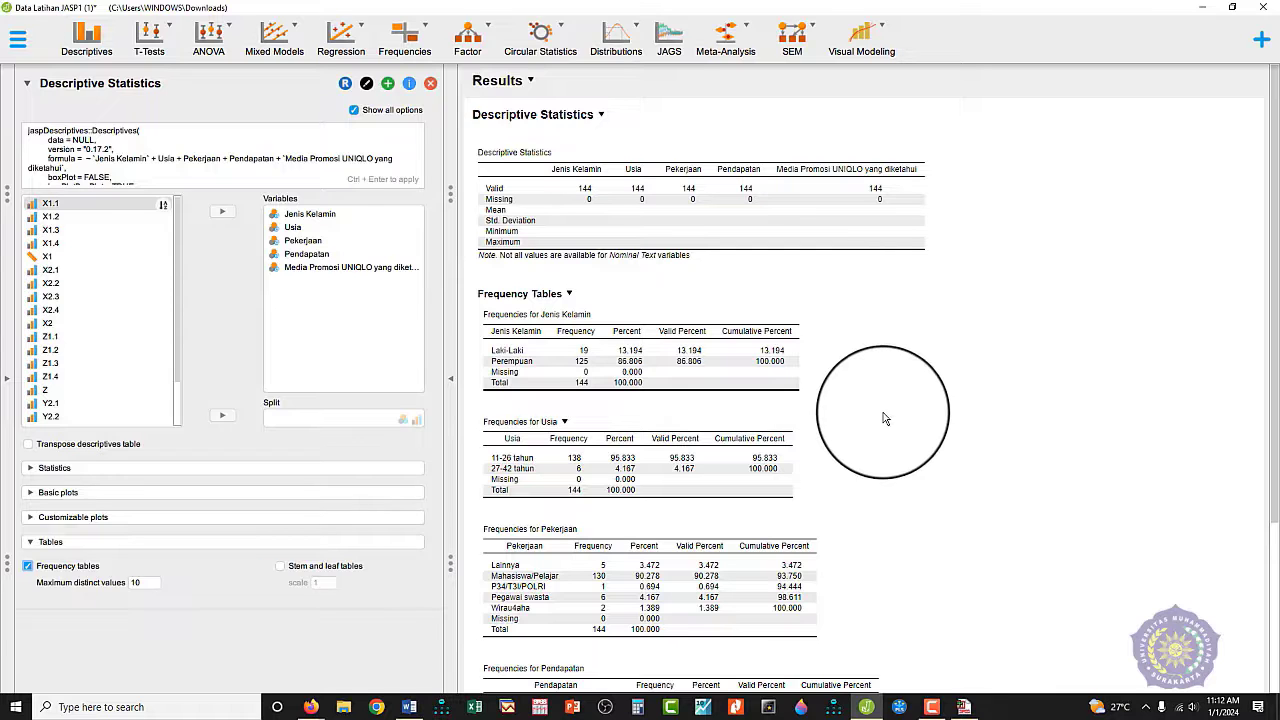
pyautogui.scroll(-3, 884, 418)
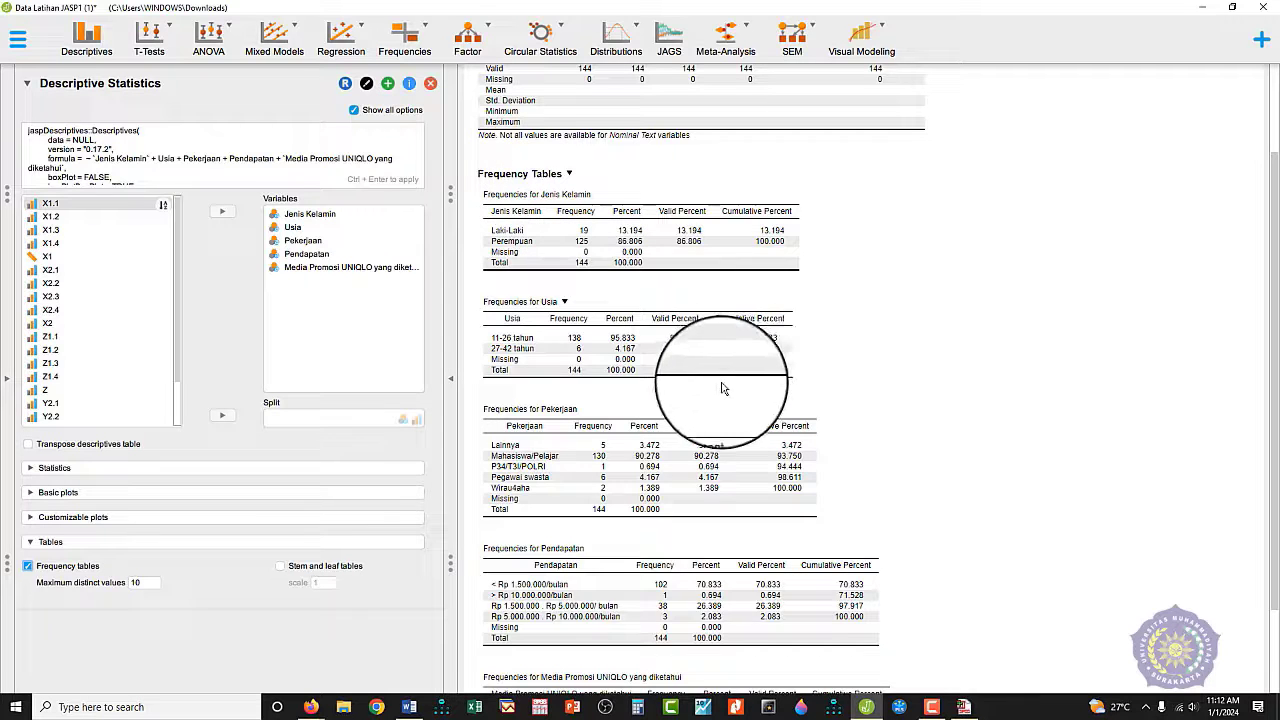
pyautogui.scroll(2, 722, 389)
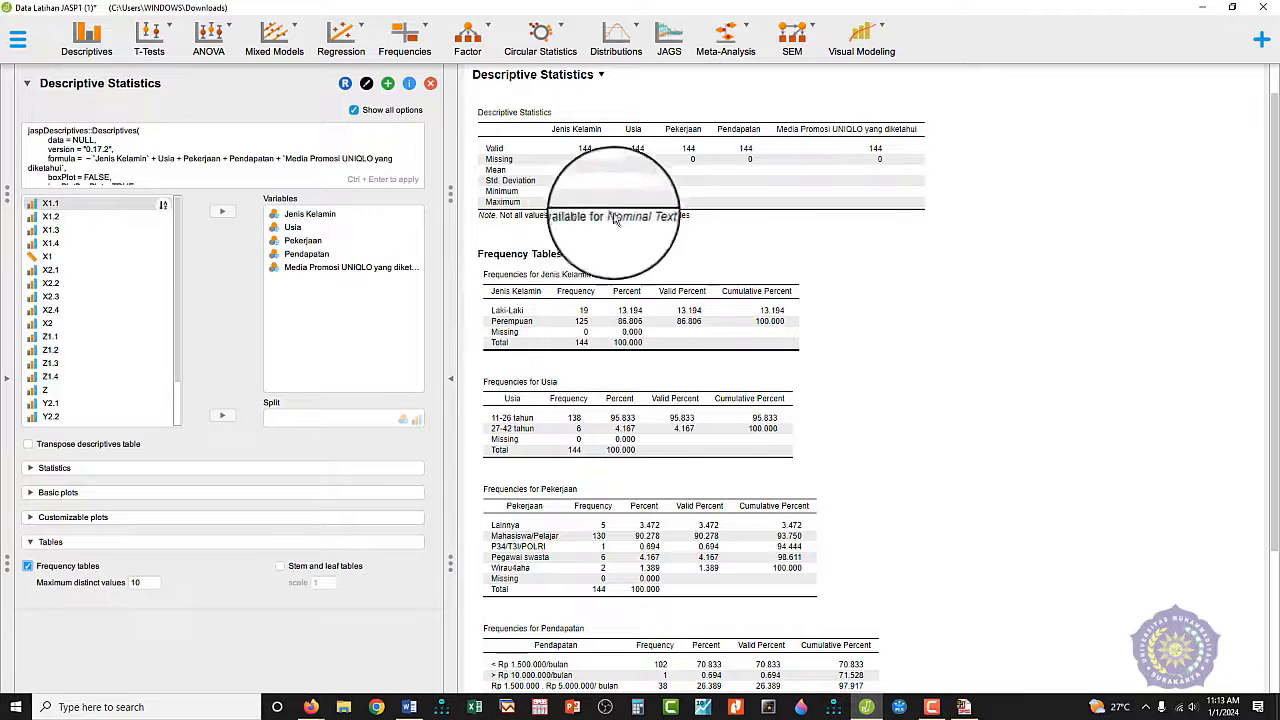
# Step: Add the mode to the statistics reported in the descriptive table
pyautogui.click(60, 467)
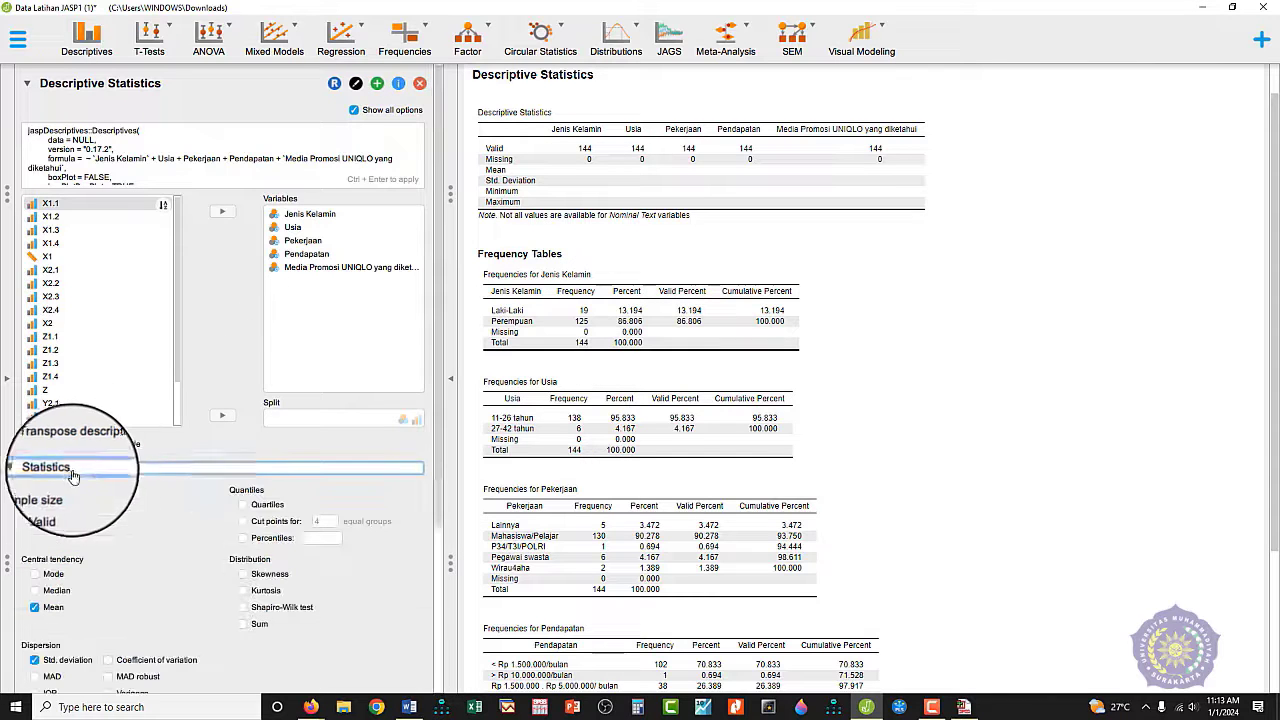
pyautogui.scroll(-1, 330, 478)
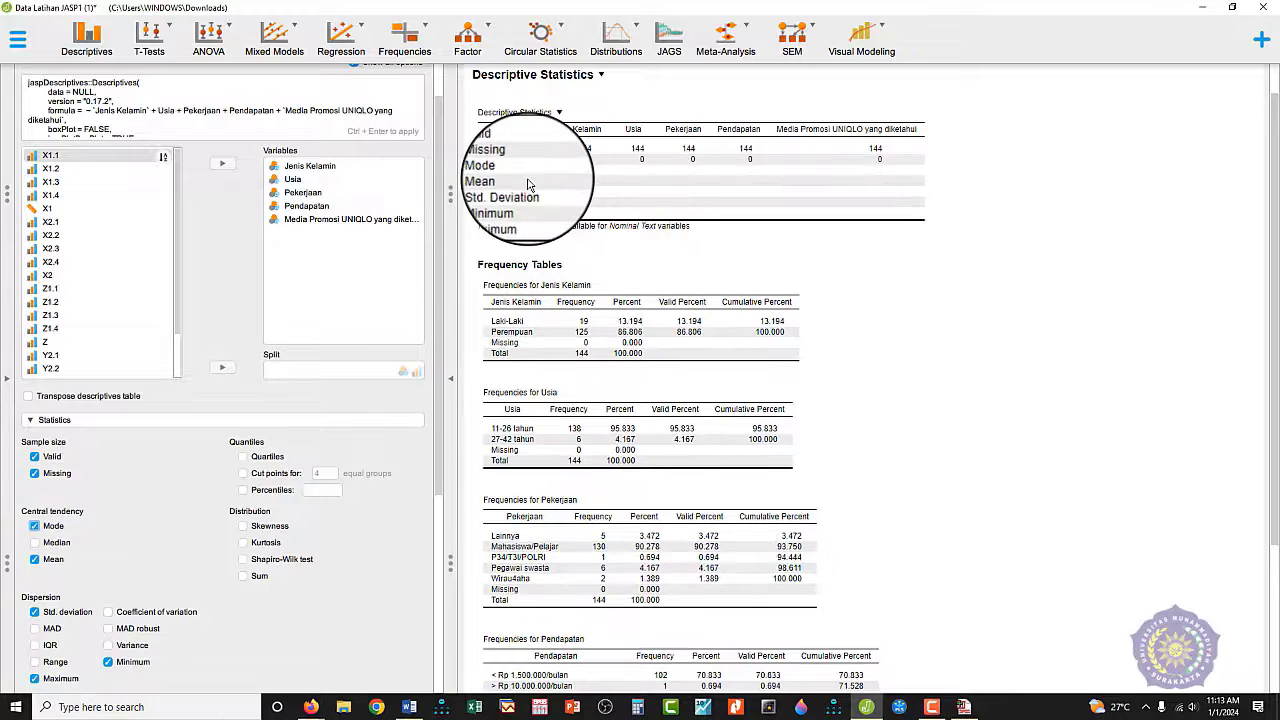
# Step: Add the median, skewness and kurtosis to the statistics reported in the descriptive table
pyautogui.click(60, 544)
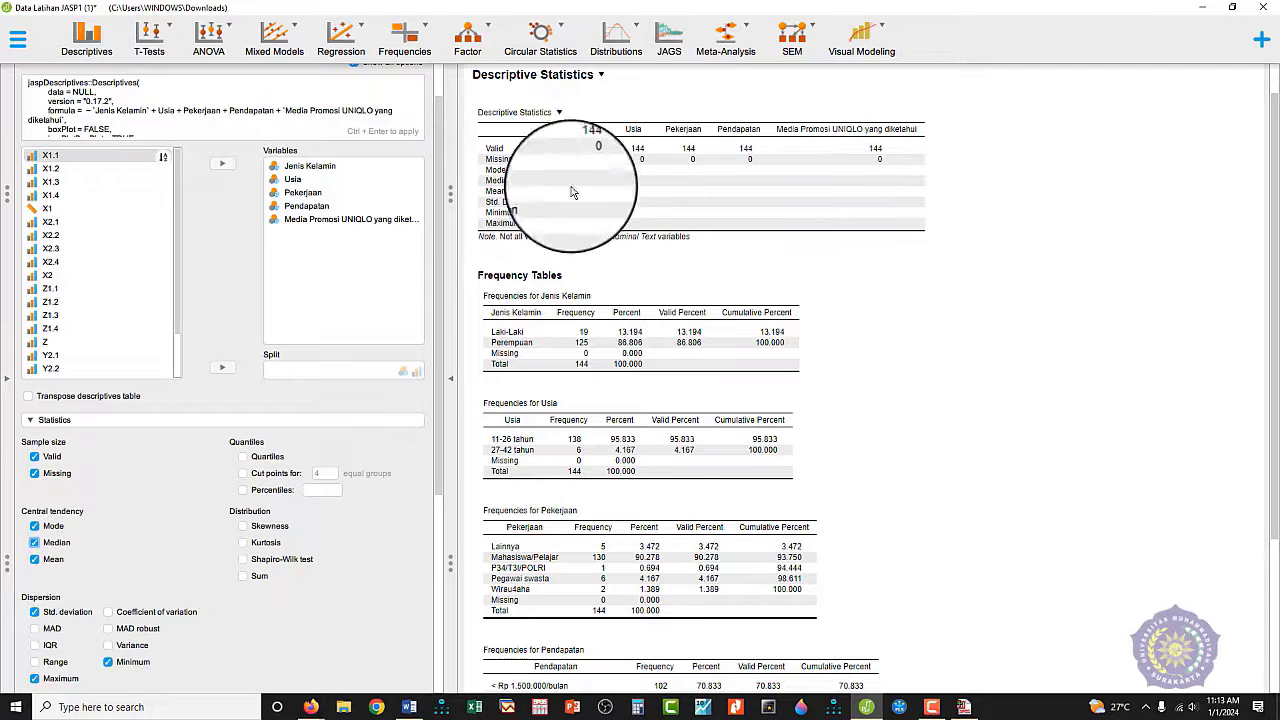
pyautogui.scroll(-4, 600, 455)
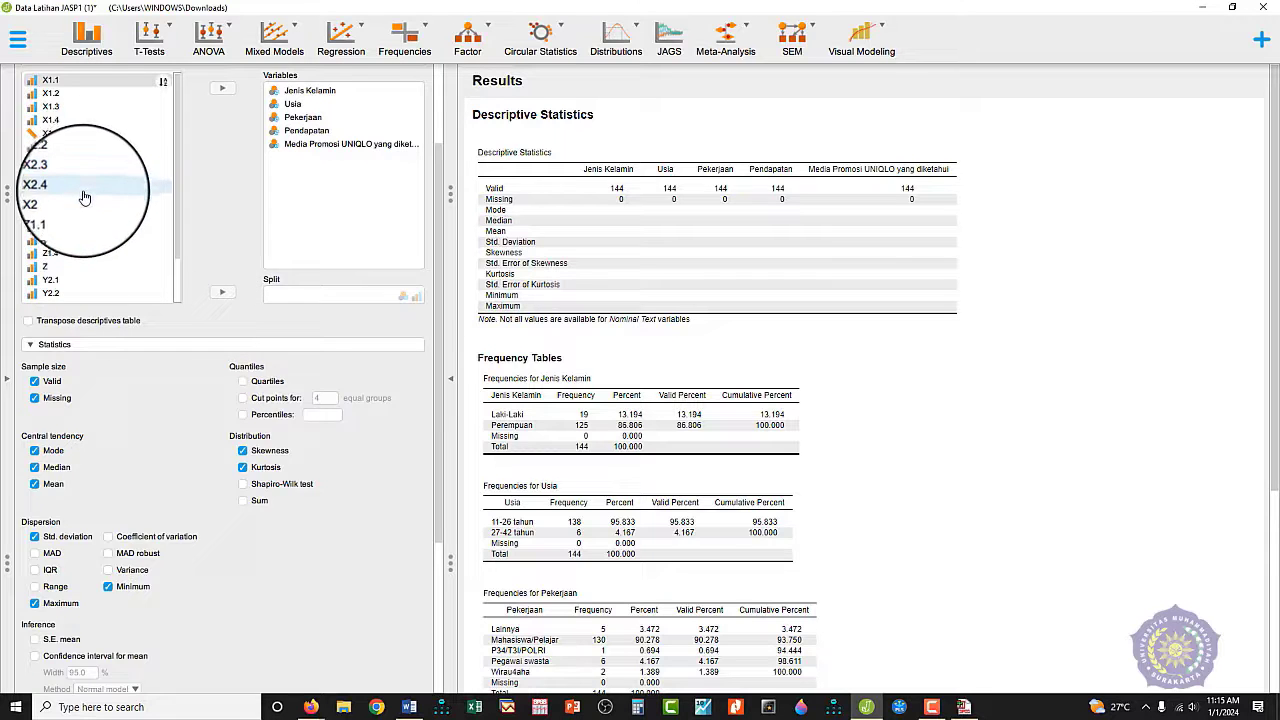
pyautogui.scroll(3, 85, 197)
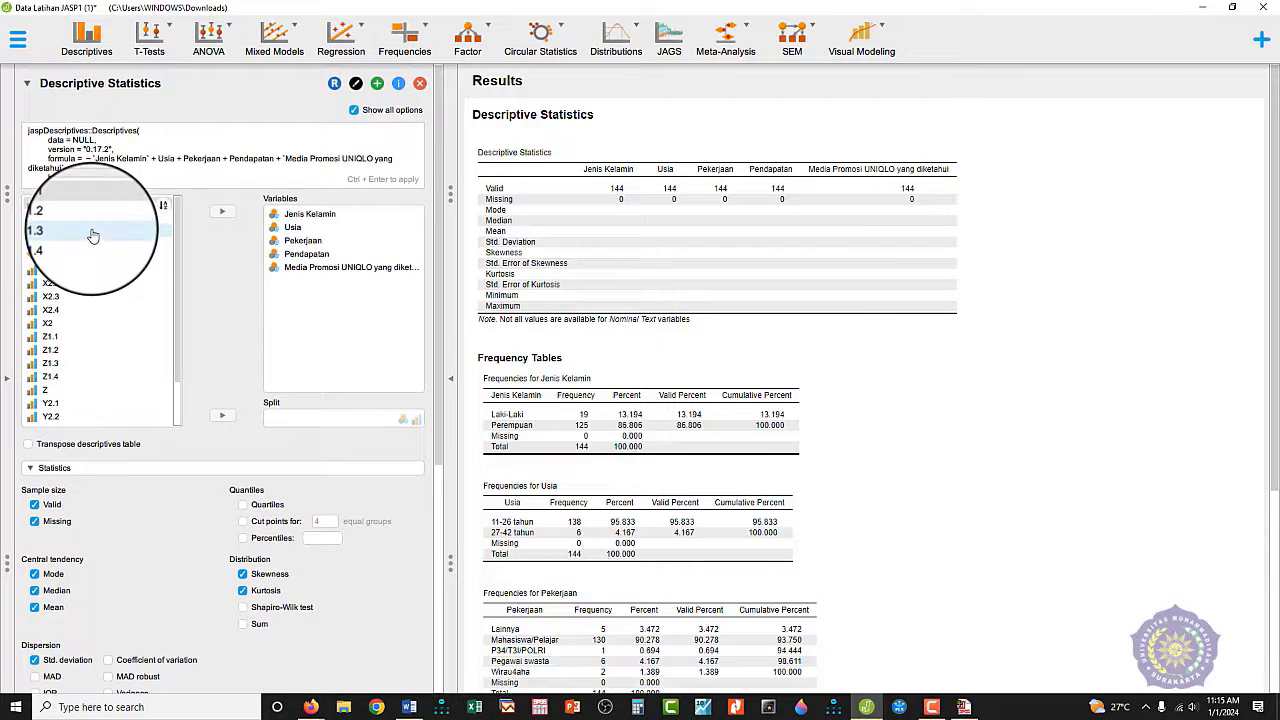
# Step: Switch between the full data table, the analysis options and the results-only view to examine each of them
pyautogui.click(8, 383)
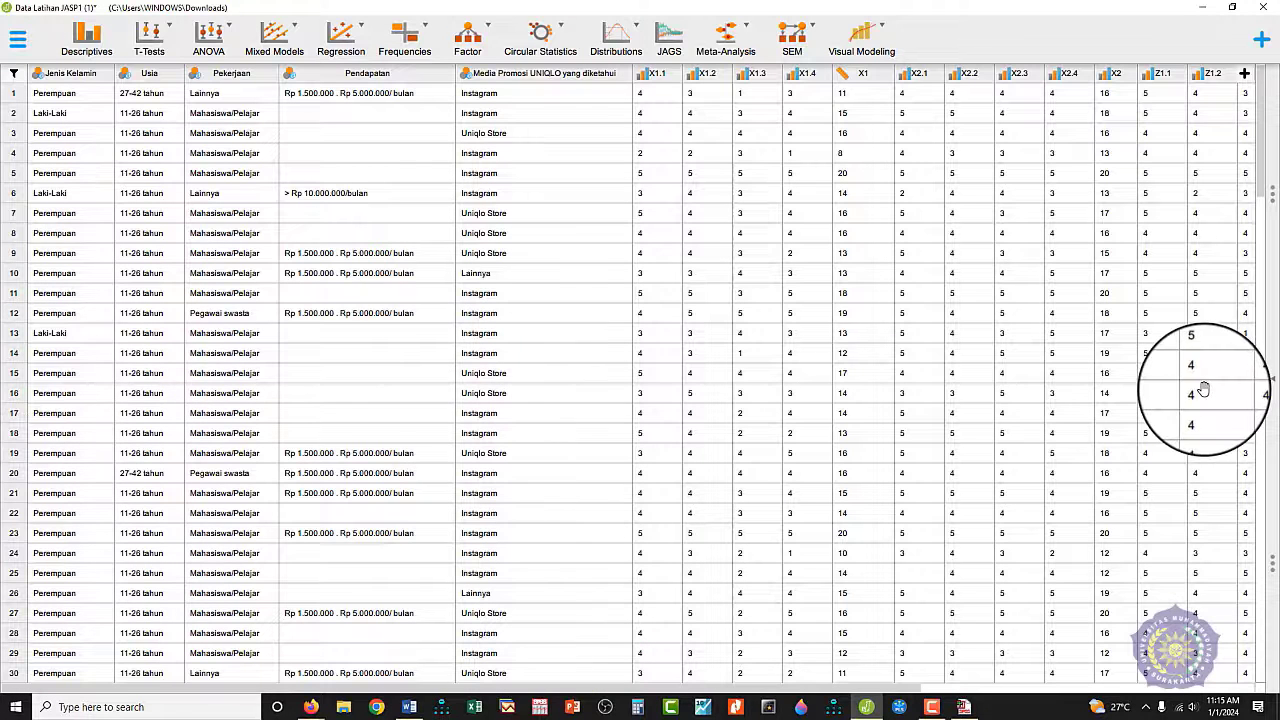
pyautogui.click(1270, 385)
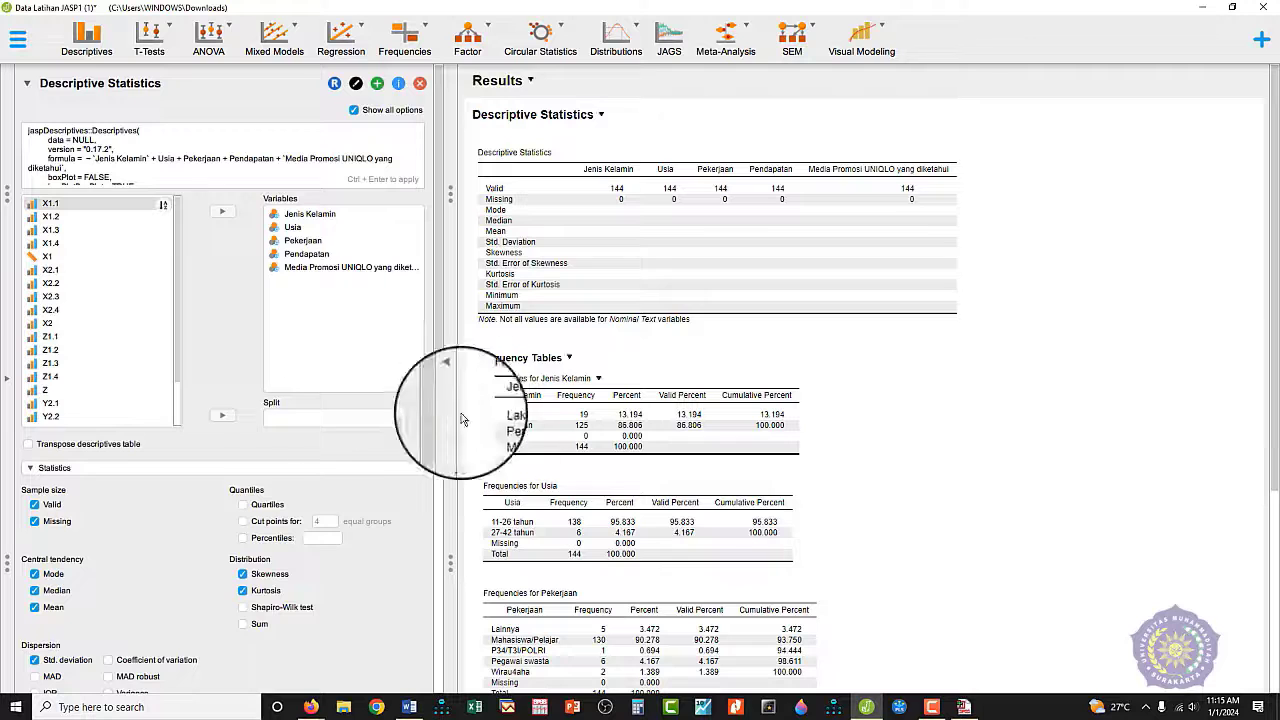
pyautogui.click(5, 383)
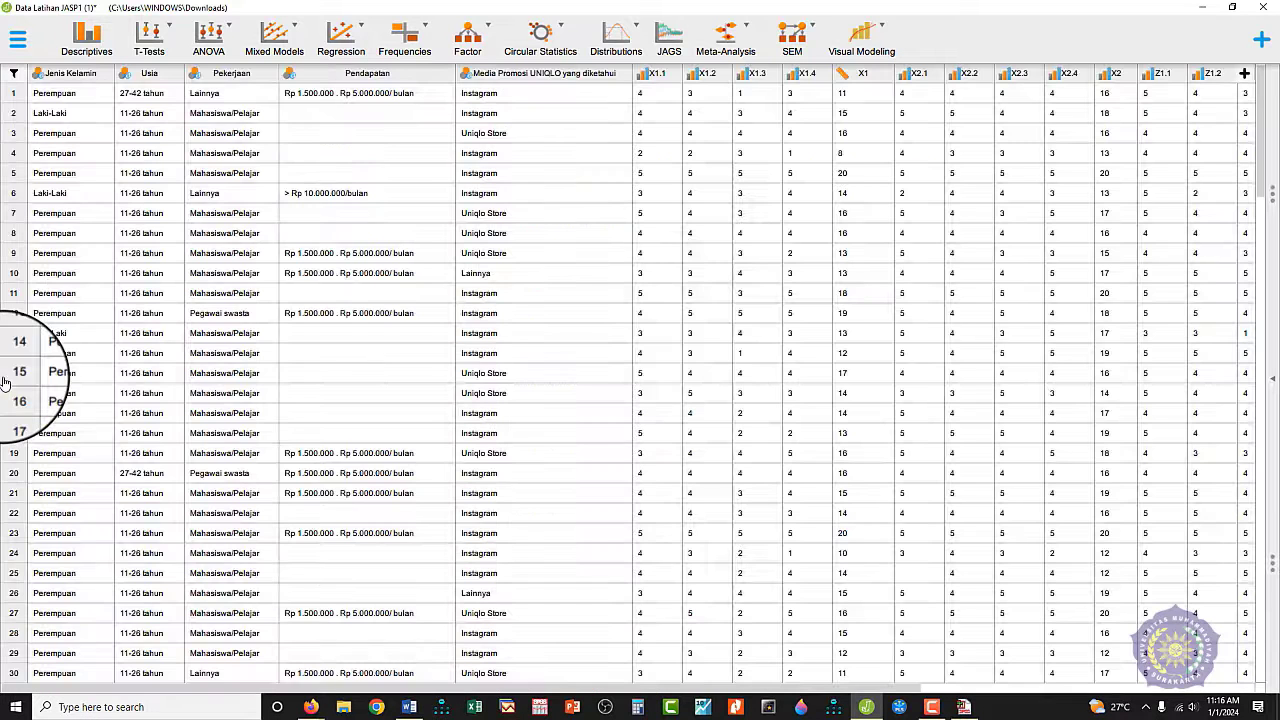
pyautogui.click(1273, 381)
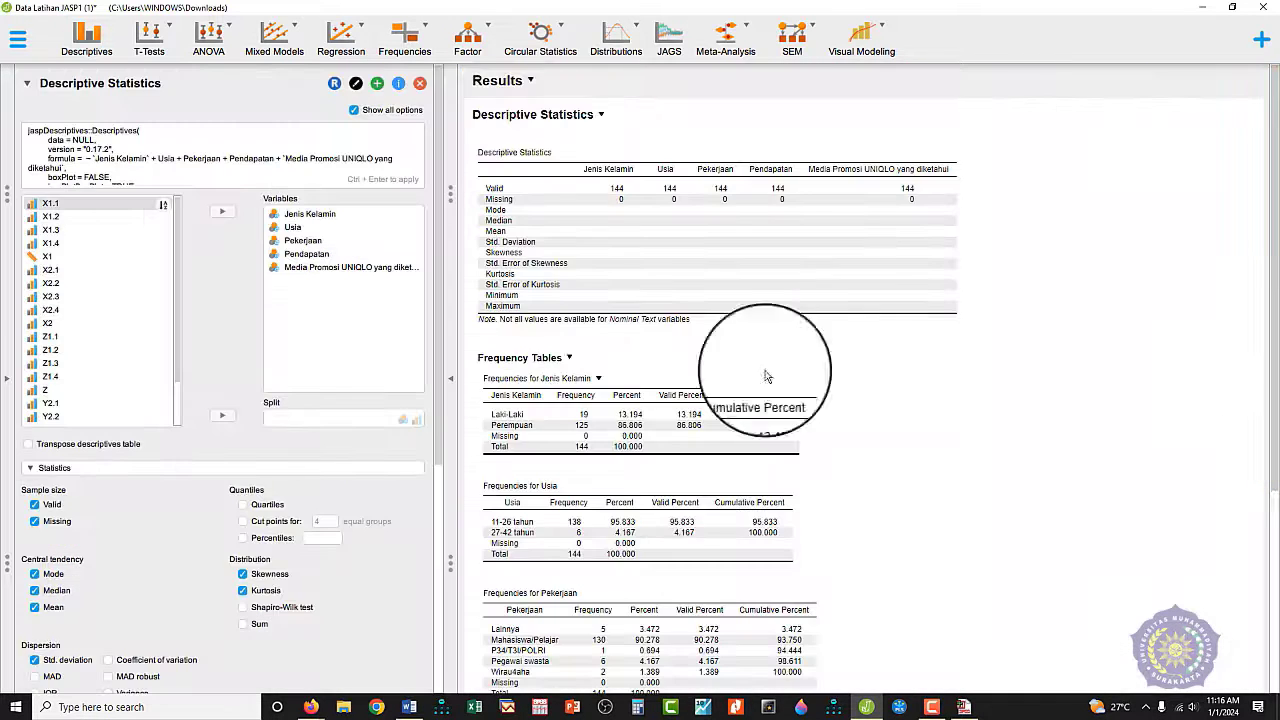
pyautogui.click(452, 386)
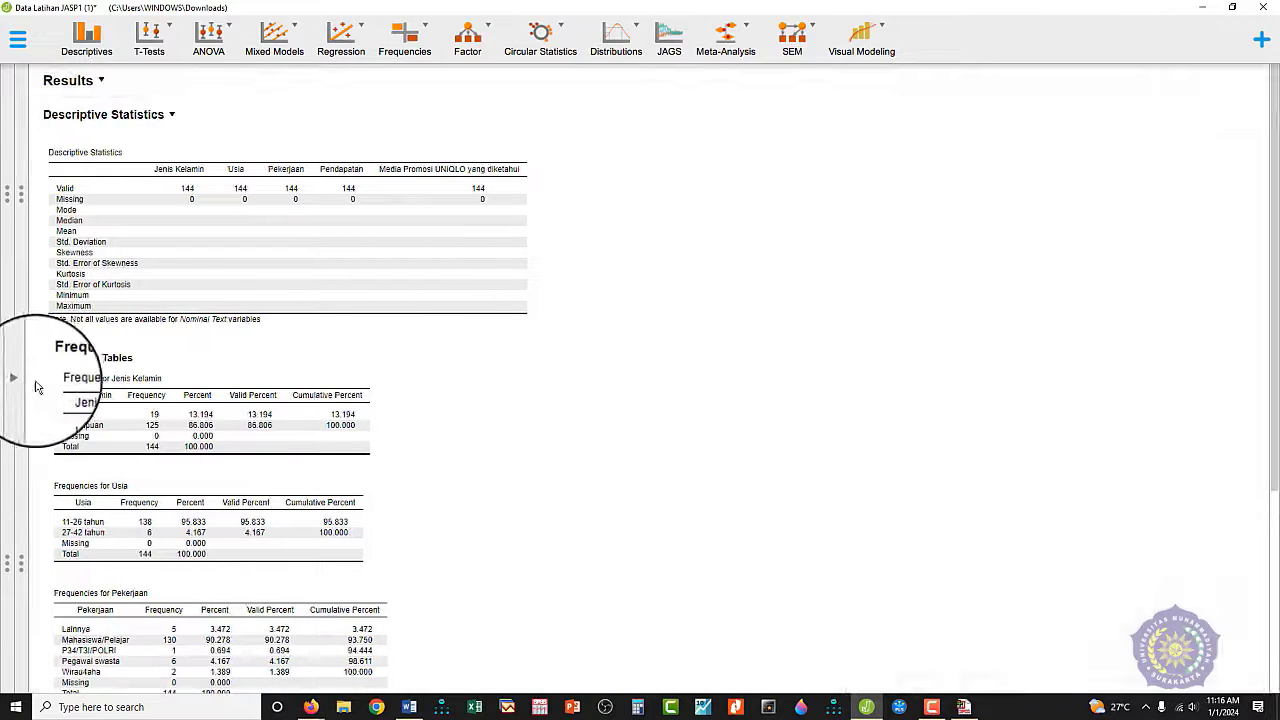
pyautogui.click(21, 384)
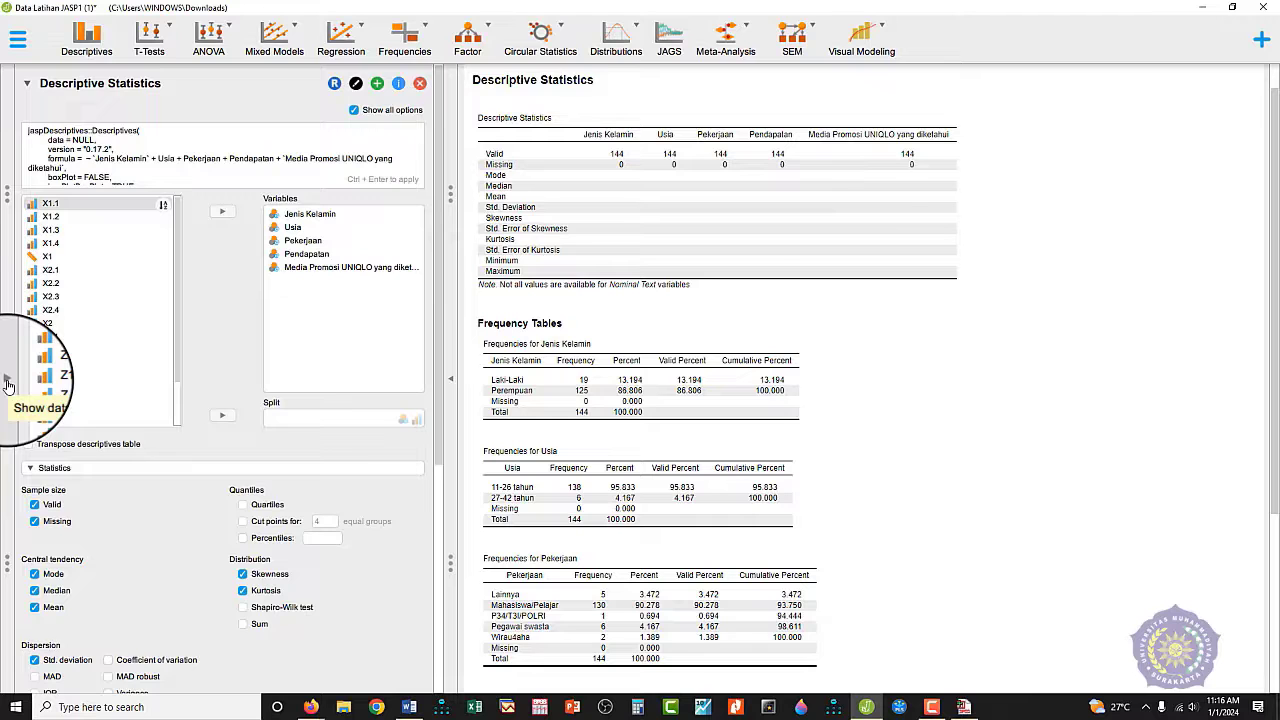
# Step: Try to change the measurement type of the Jenis Kelamin column to ordinal and to scale, and return to the analysis
pyautogui.click(5, 384)
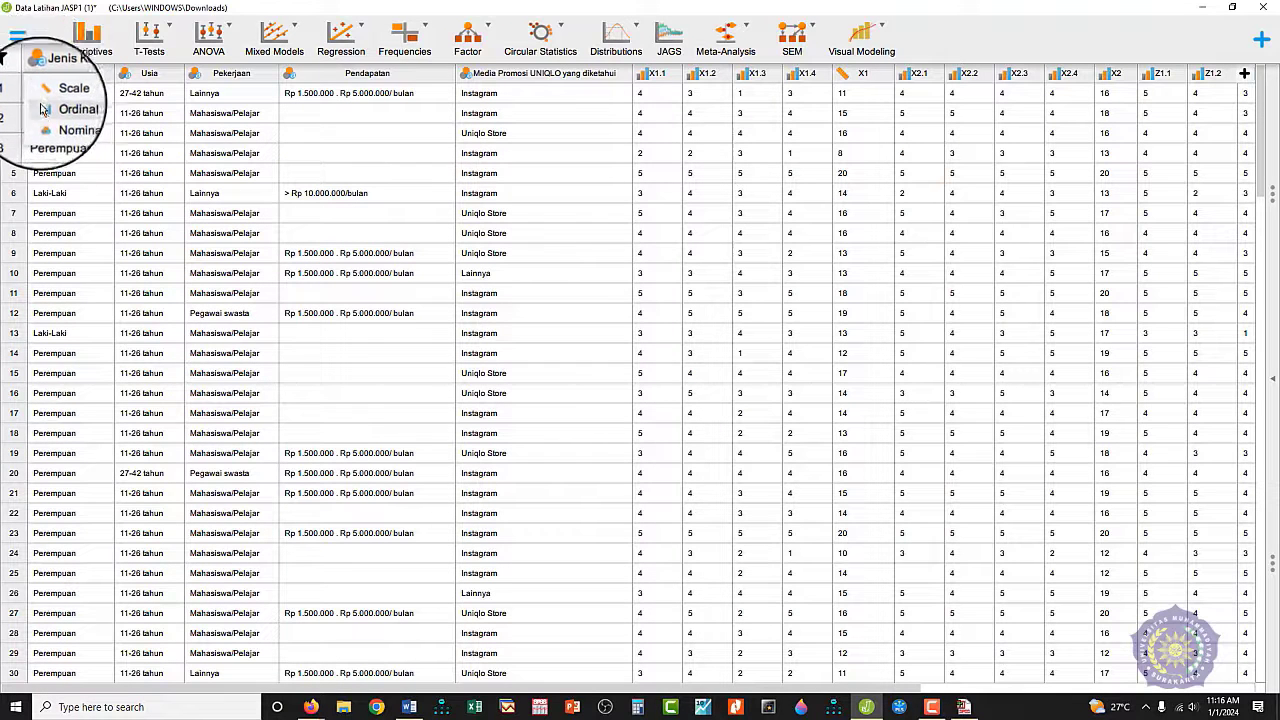
pyautogui.click(52, 104)
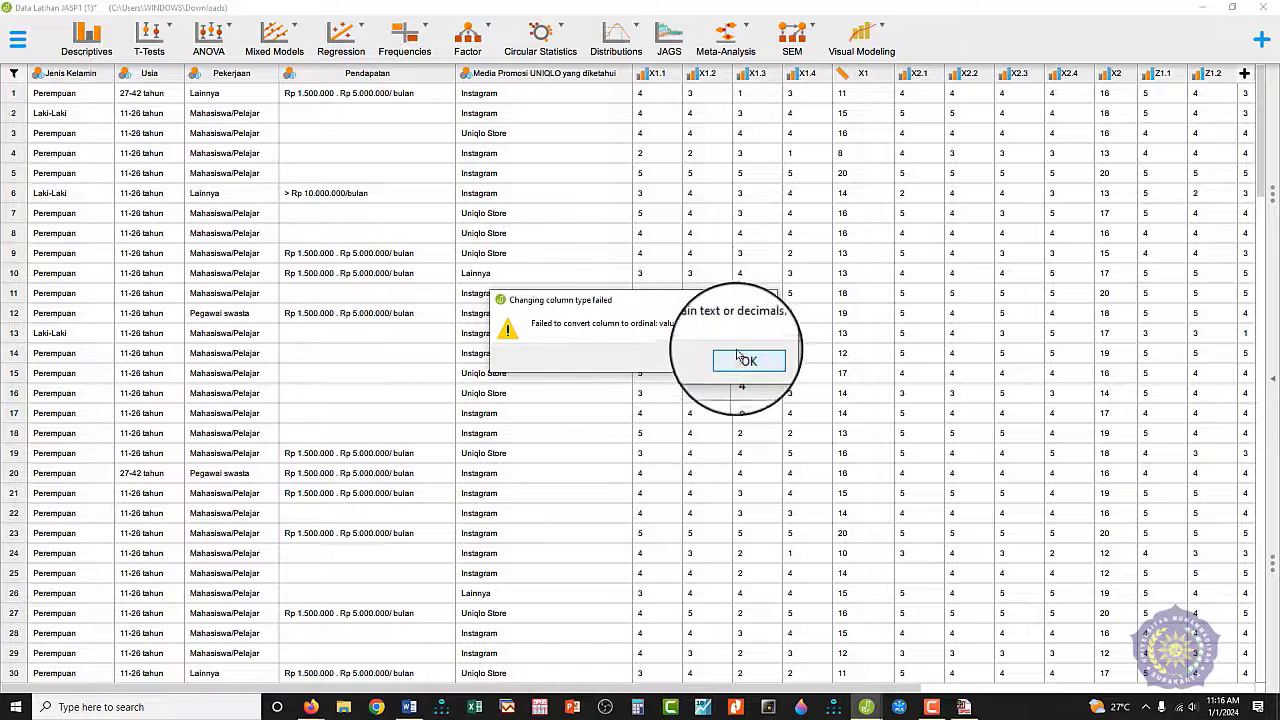
pyautogui.click(767, 299)
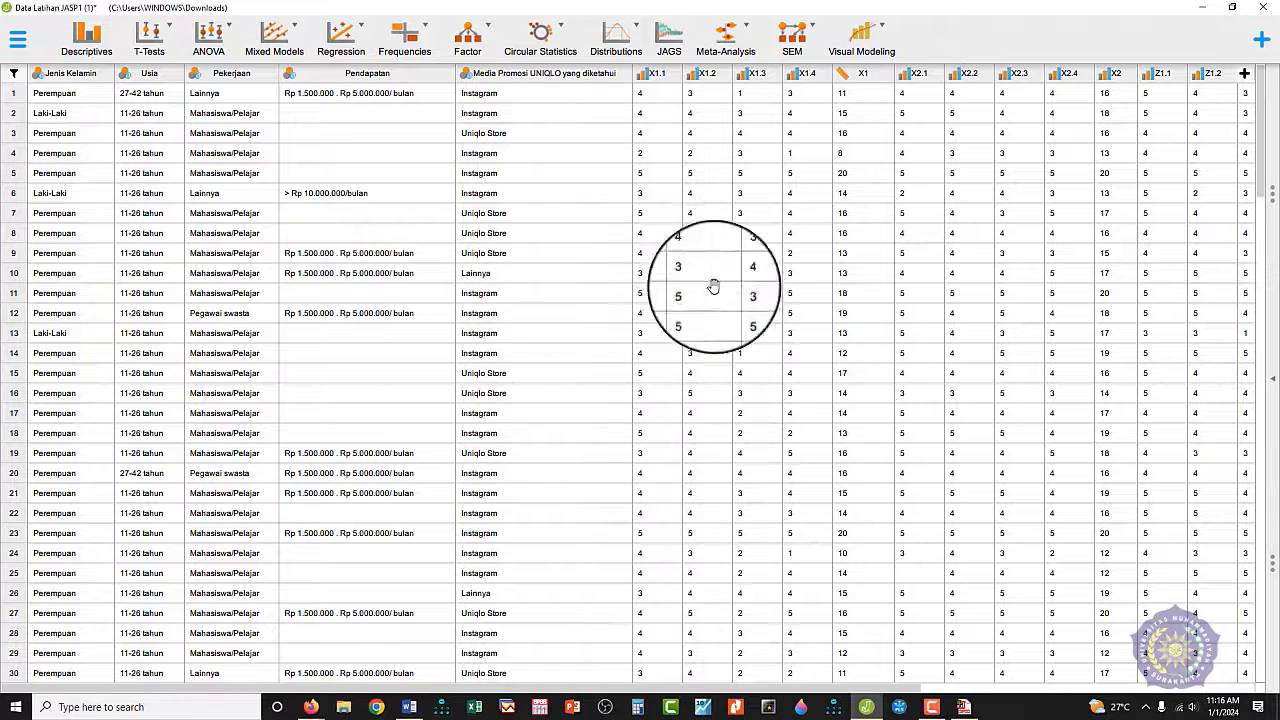
pyautogui.click(37, 73)
pyautogui.click(47, 96)
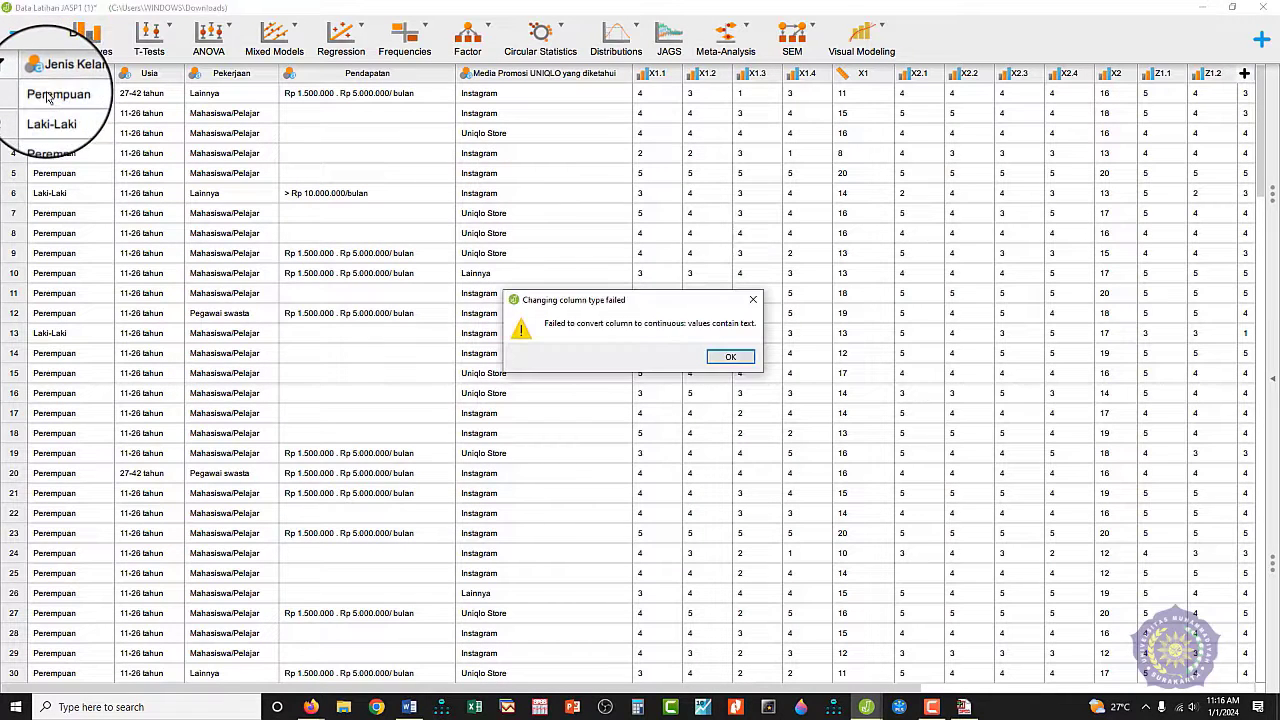
pyautogui.click(756, 308)
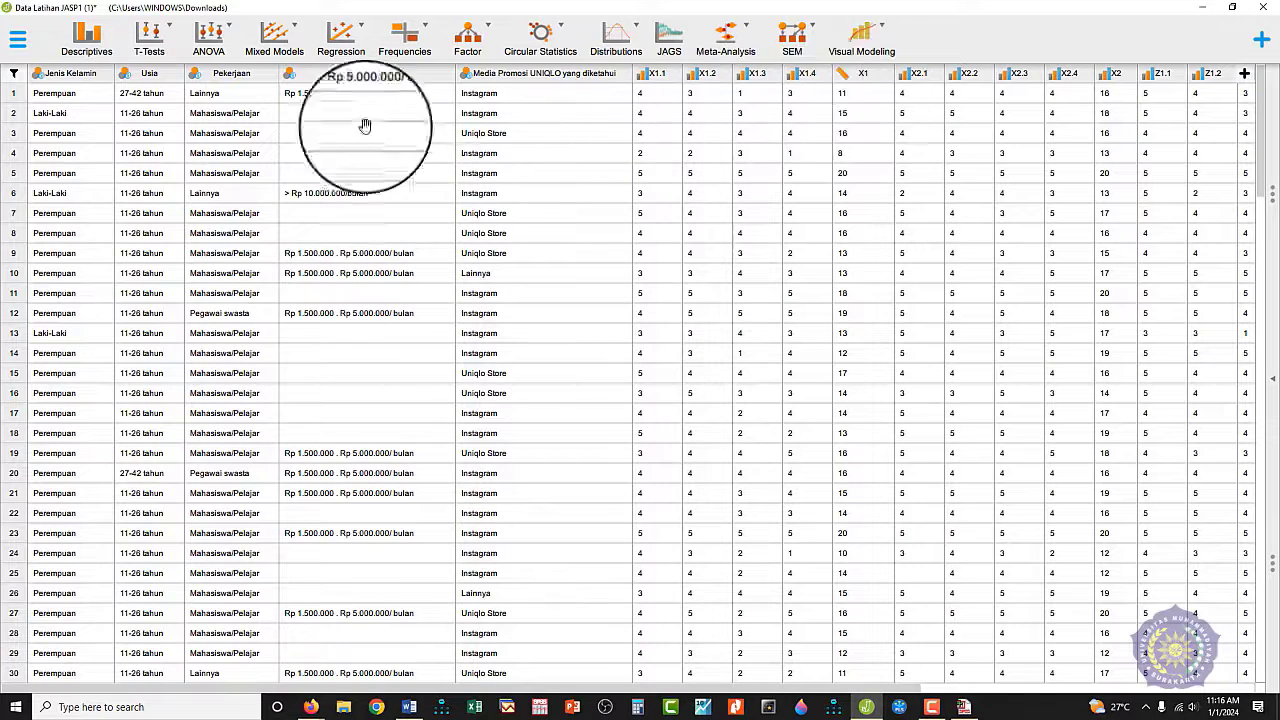
pyautogui.click(1273, 379)
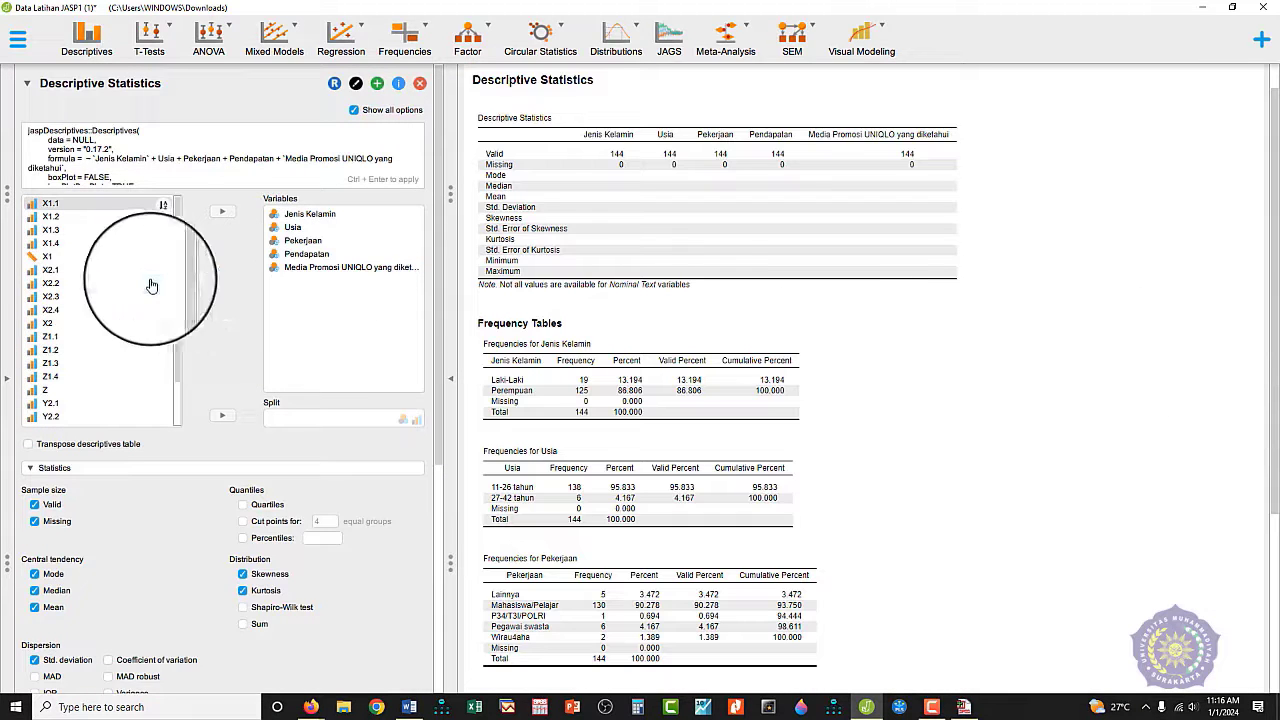
# Step: Add X2 to the descriptive analysis variables and review its statistics and the frequency tables
pyautogui.click(52, 323)
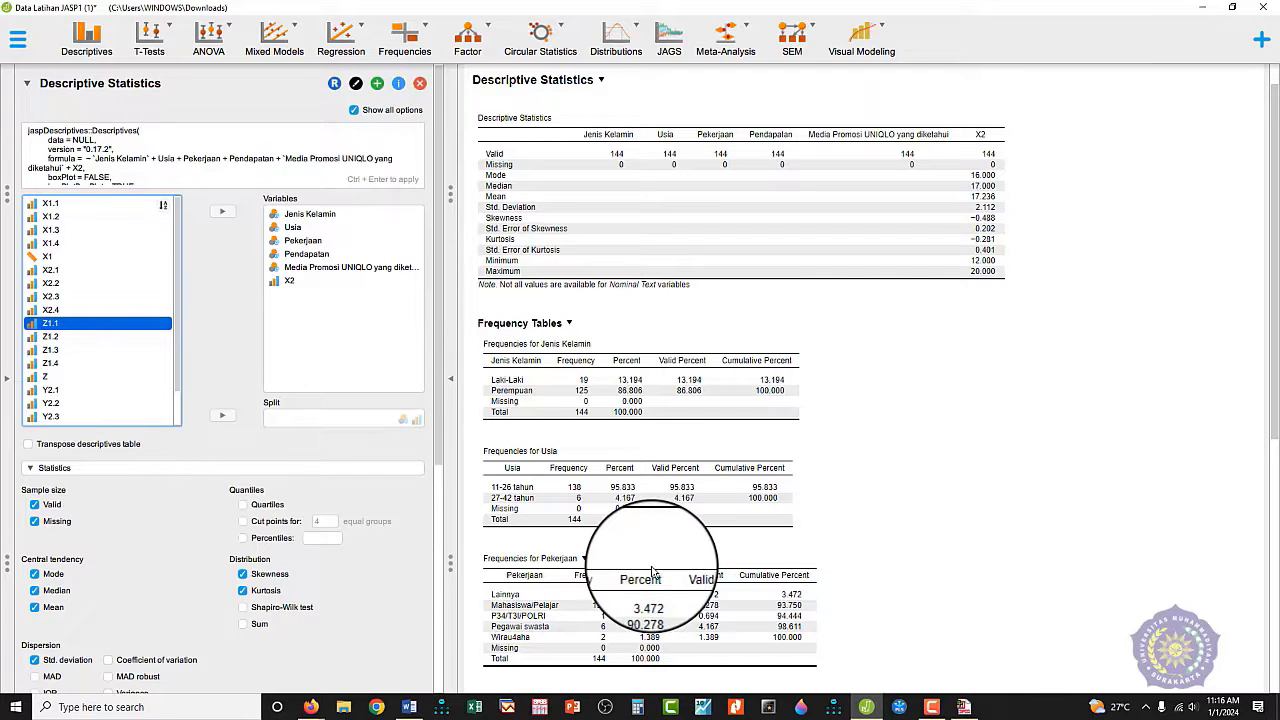
pyautogui.scroll(-3, 652, 572)
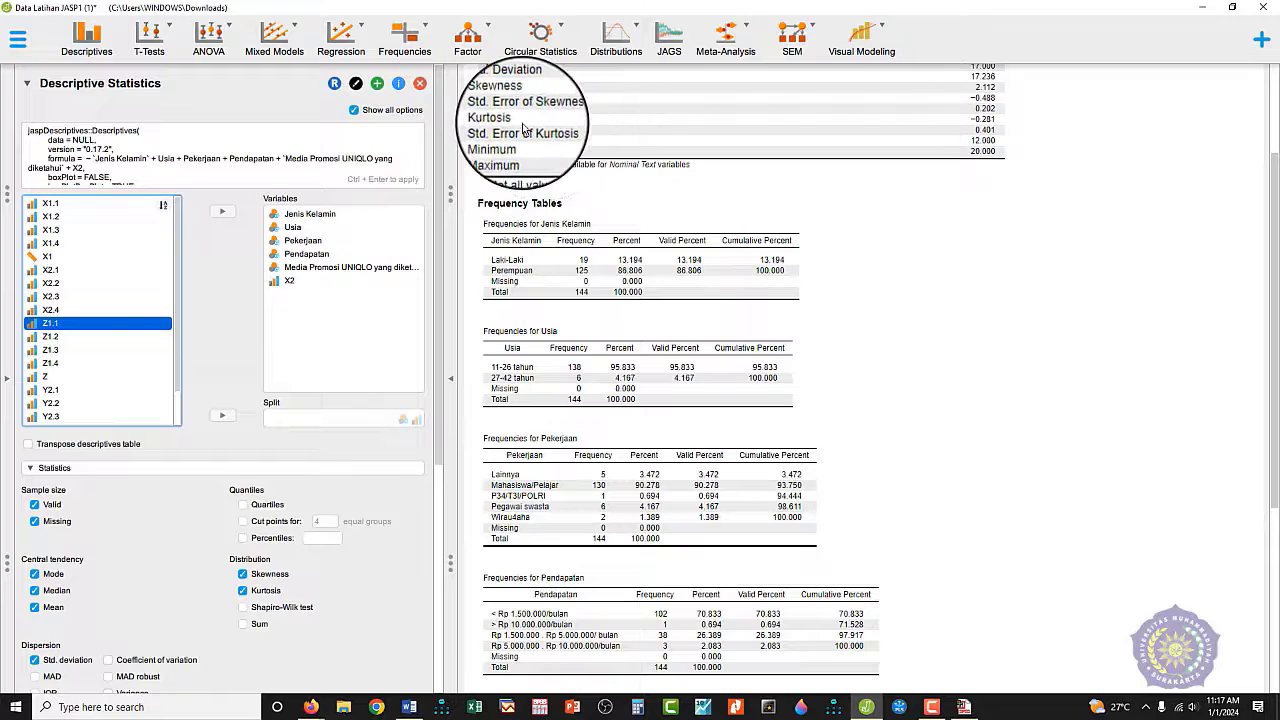
pyautogui.scroll(1, 512, 95)
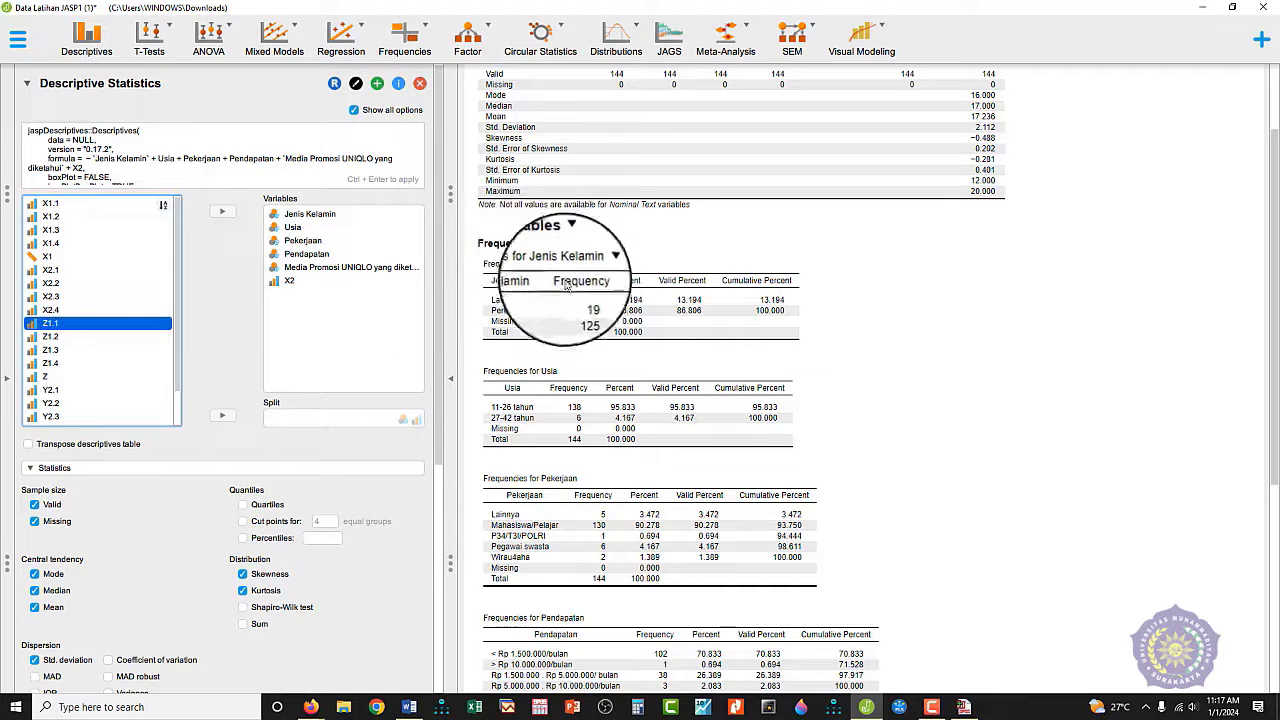
pyautogui.scroll(-1, 573, 304)
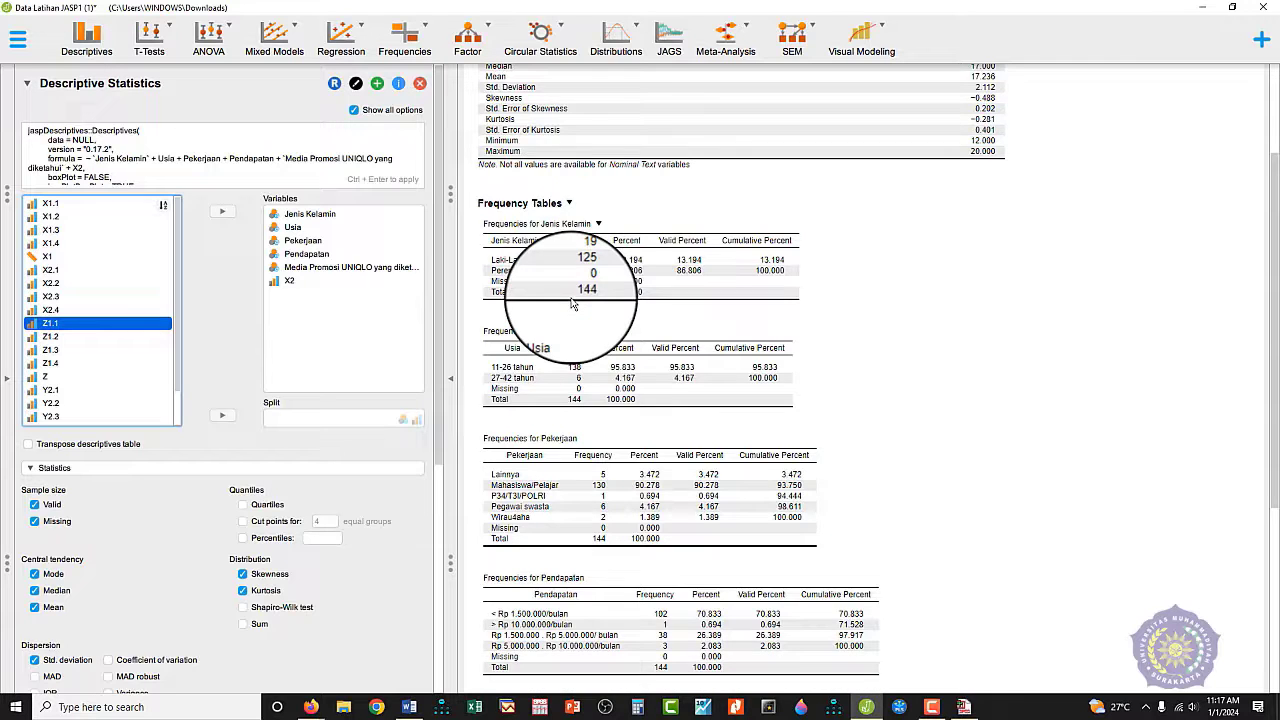
pyautogui.scroll(-8, 573, 304)
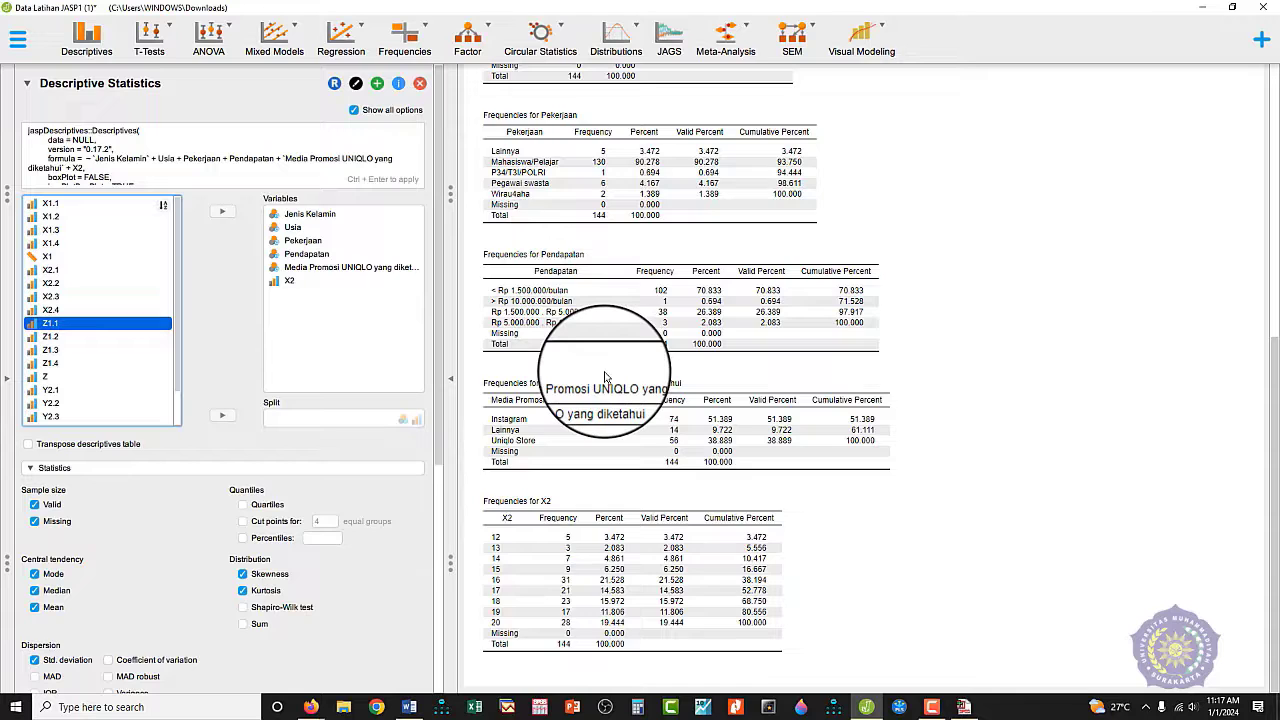
pyautogui.scroll(8, 605, 377)
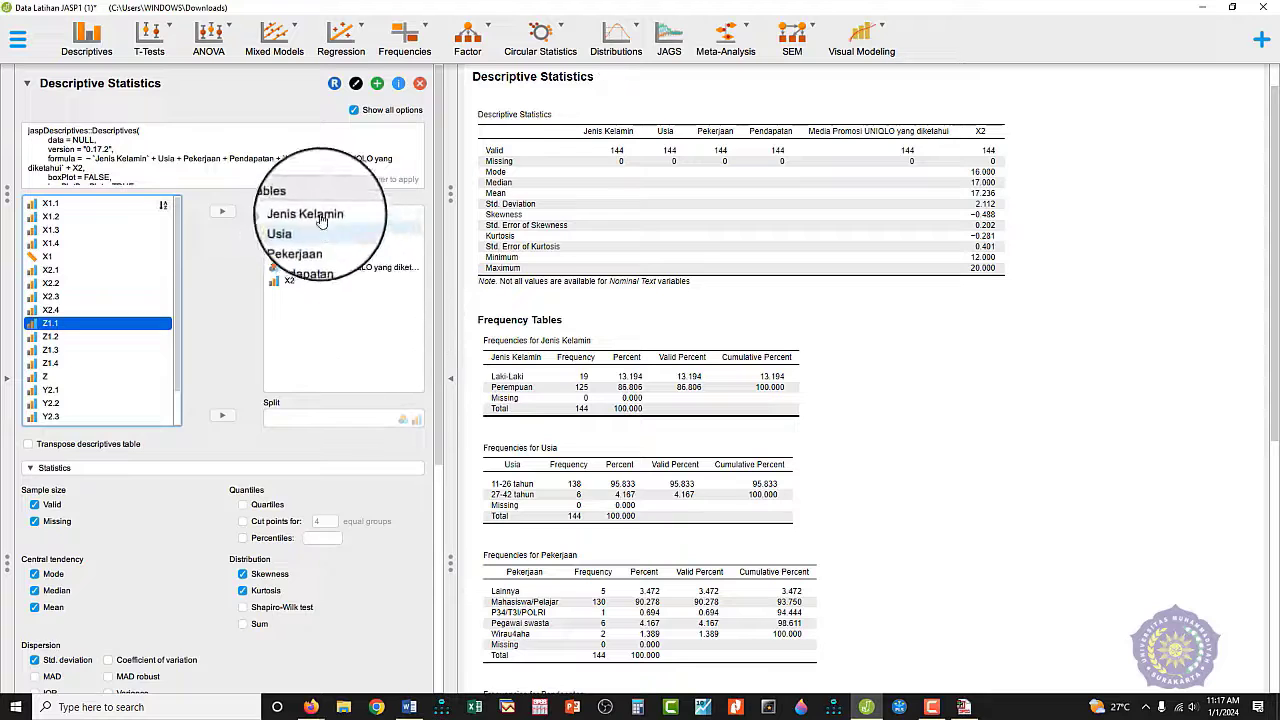
# Step: Remove X2 from the descriptive analysis variables
pyautogui.click(290, 281)
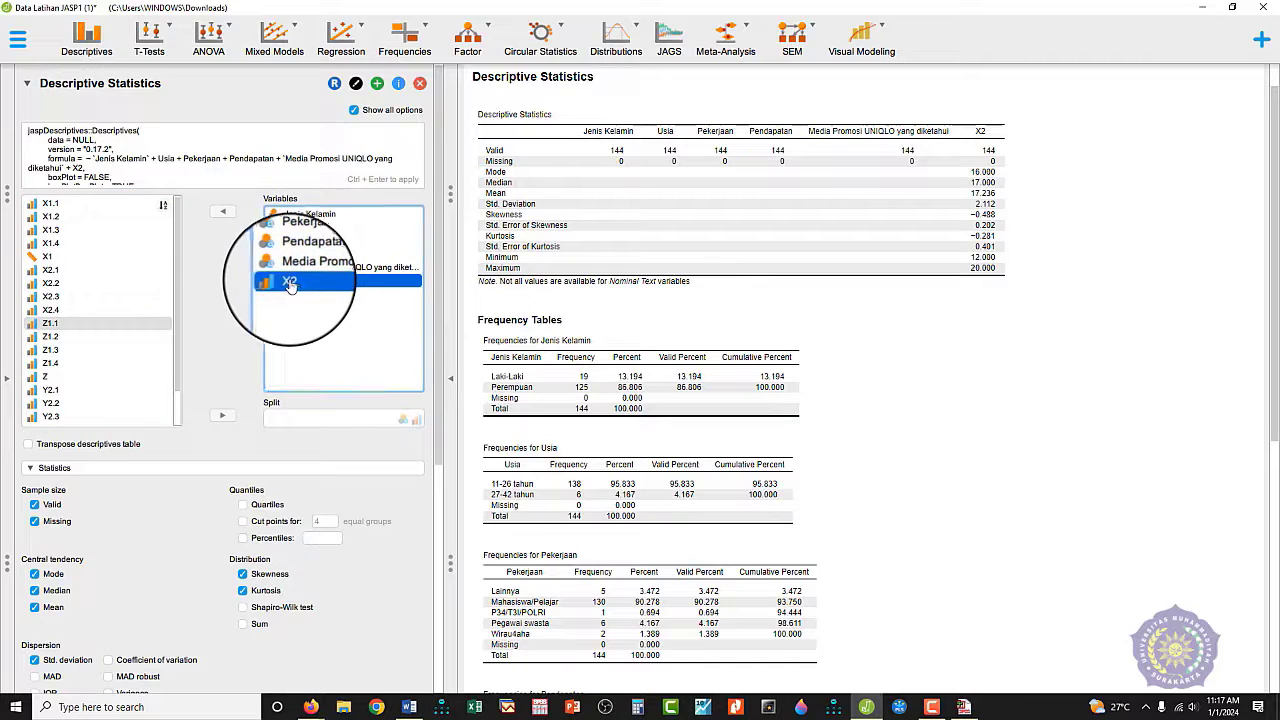
pyautogui.click(224, 213)
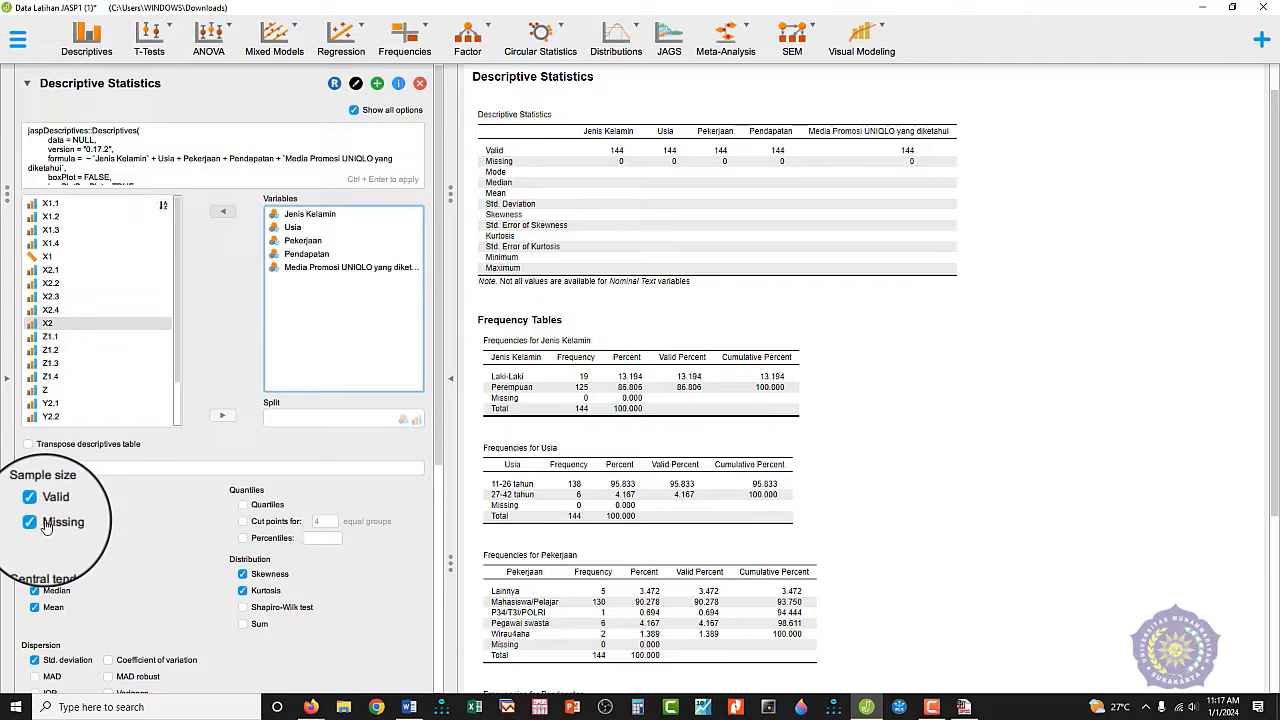
# Step: Exclude all central tendency, skewness, kurtosis and dispersion statistics from the descriptive table, keeping only the valid and missing counts
pyautogui.click(70, 594)
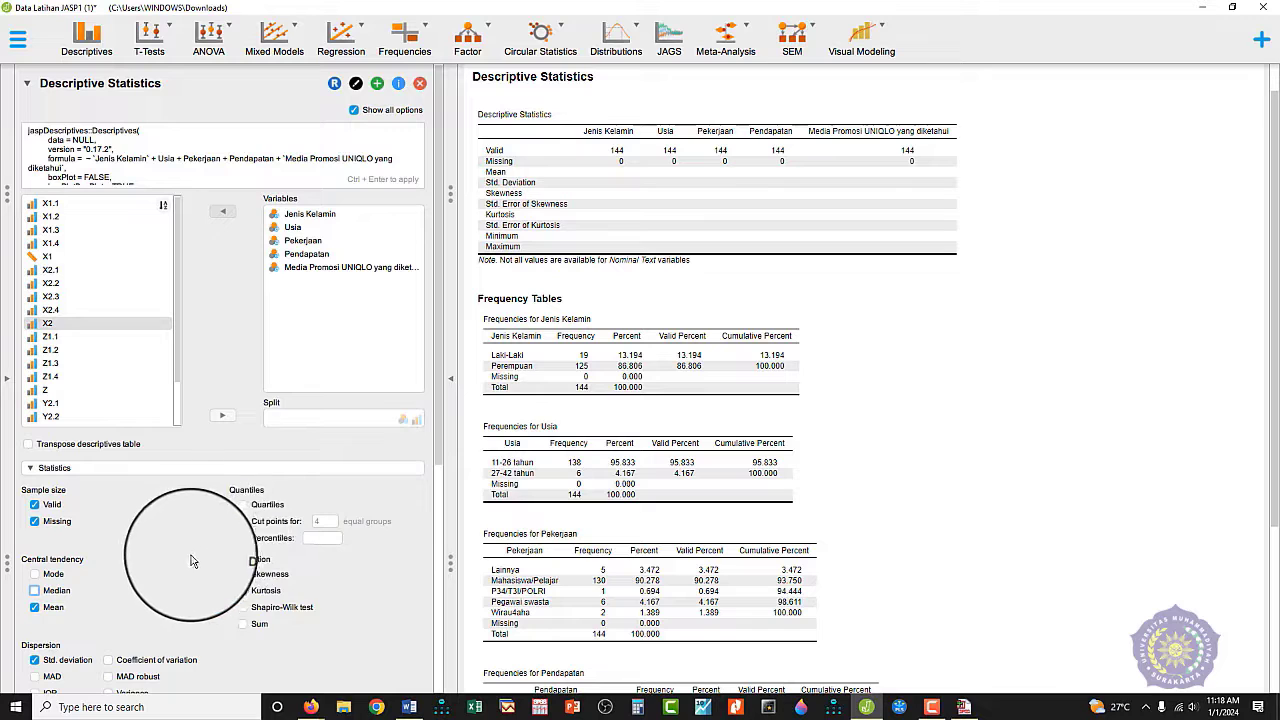
pyautogui.click(251, 582)
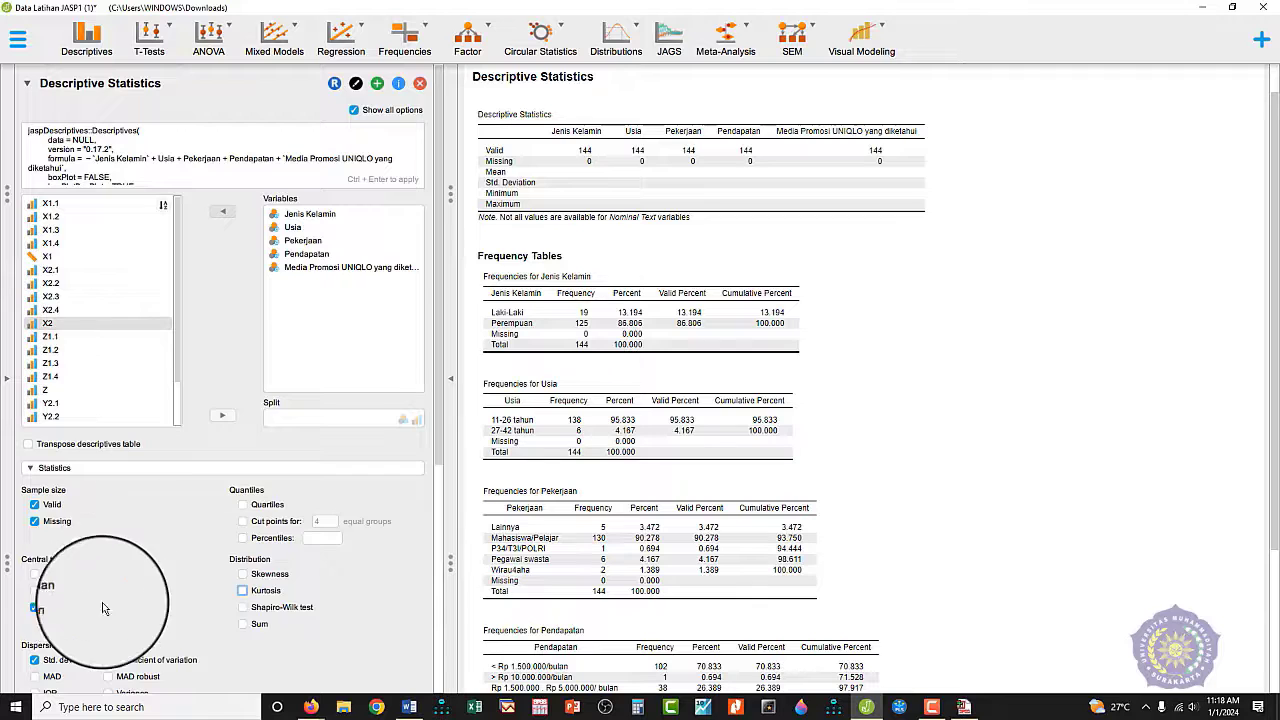
pyautogui.scroll(-3, 114, 570)
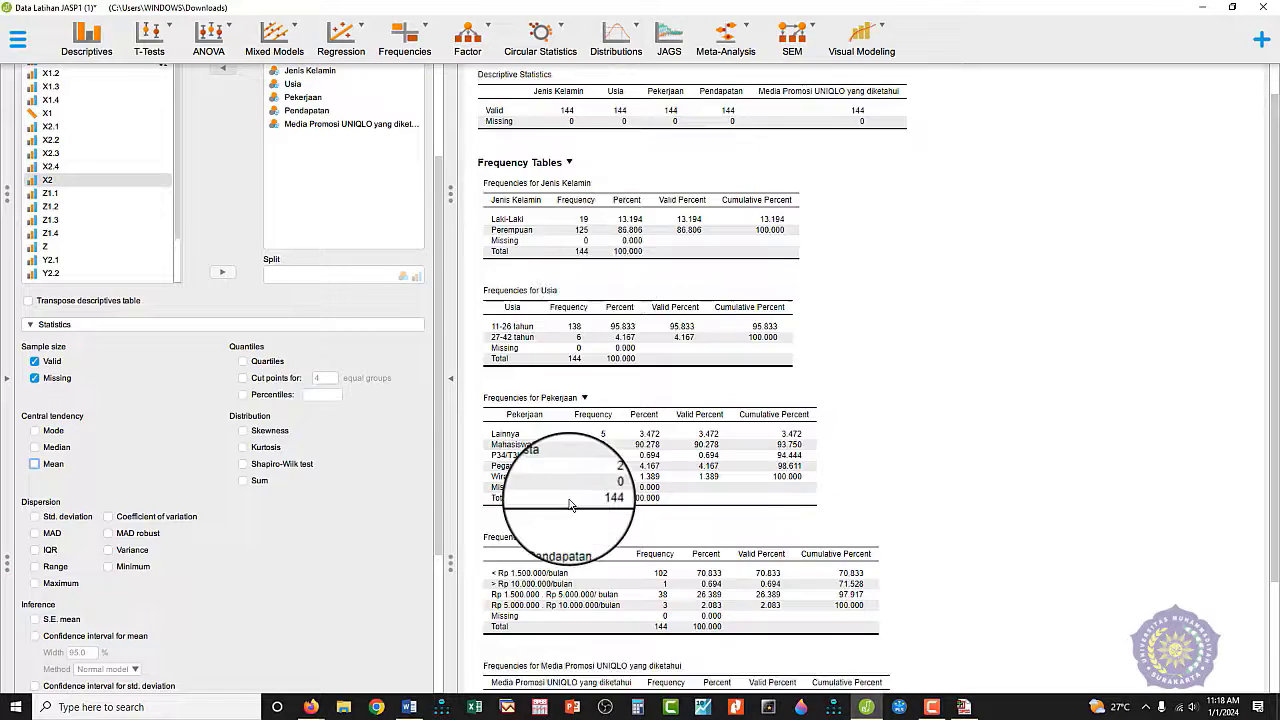
# Step: Review the respondent frequency tables and the questionnaire item columns from X1.1 through Y in the data
pyautogui.scroll(-3, 537, 486)
pyautogui.scroll(-4, 279, 461)
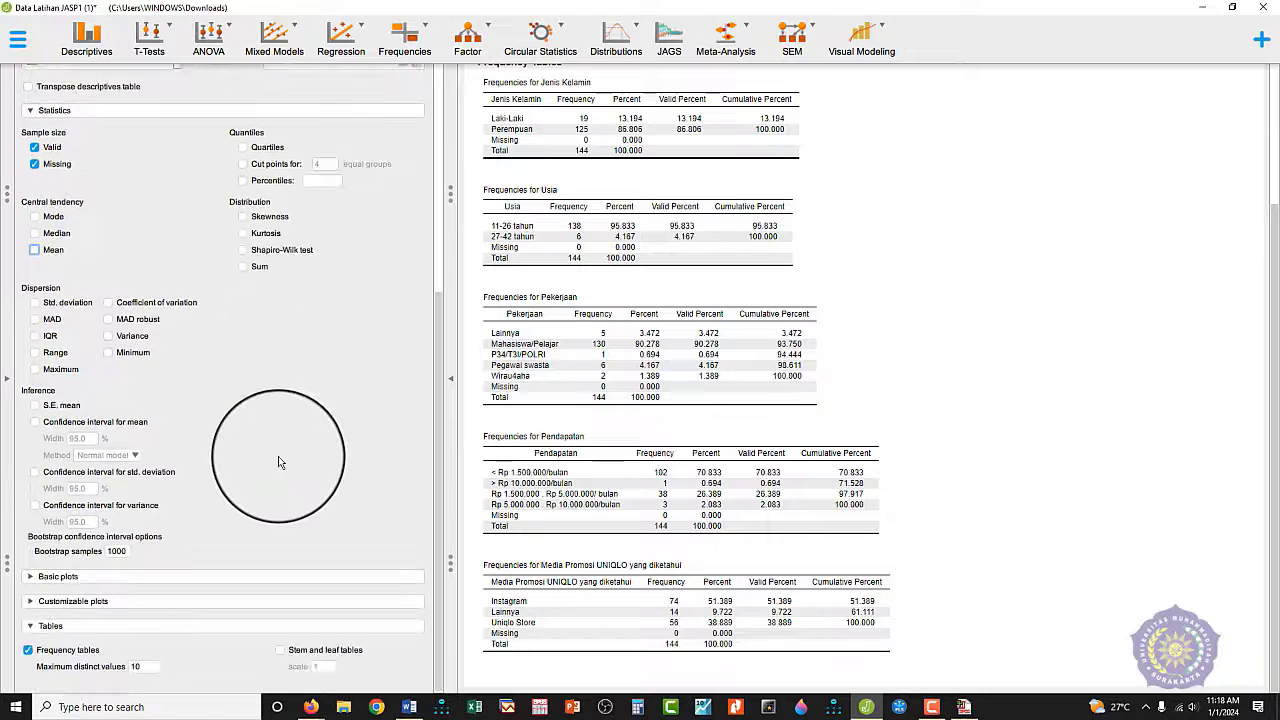
pyautogui.scroll(7, 278, 456)
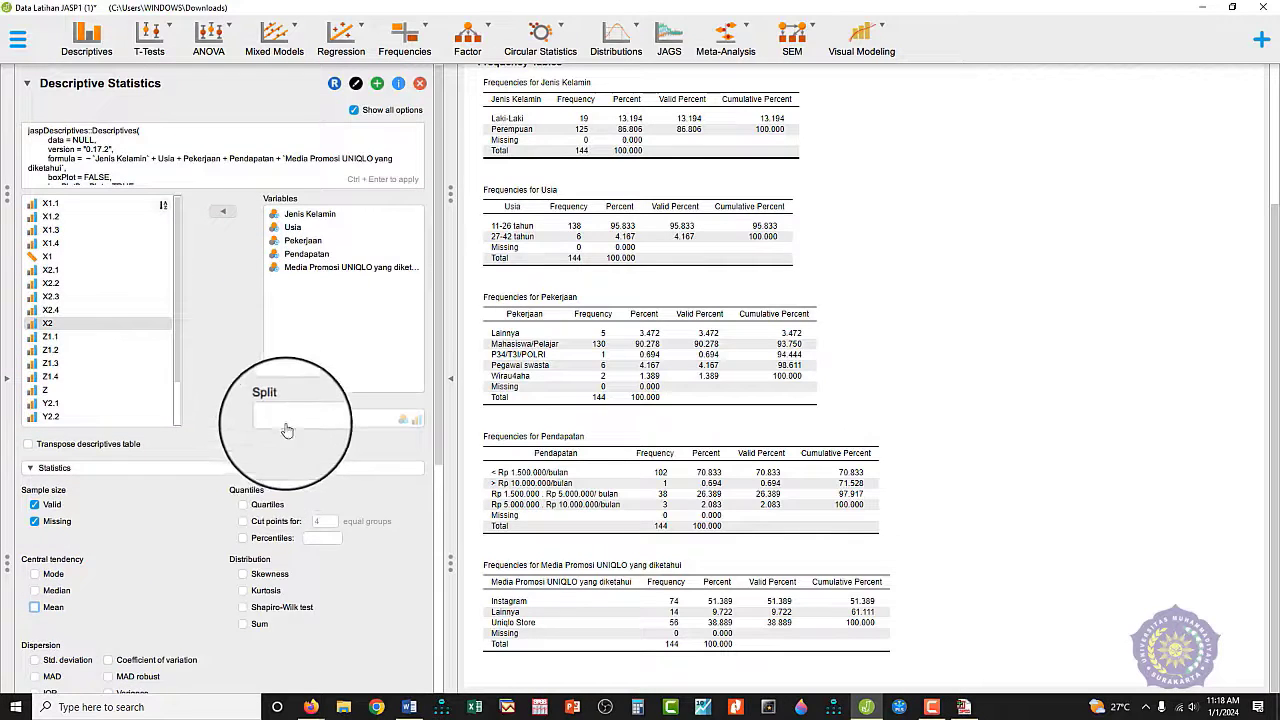
pyautogui.click(8, 386)
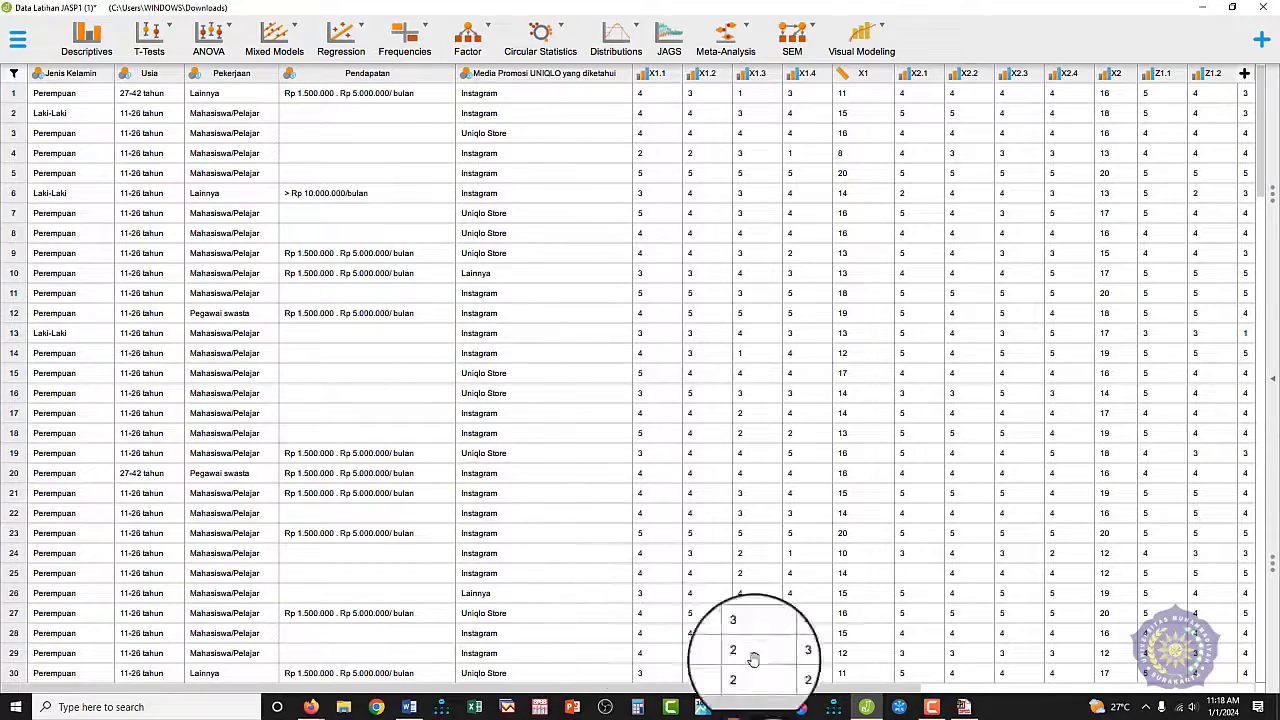
pyautogui.moveTo(843, 688); pyautogui.dragTo(1051, 700)
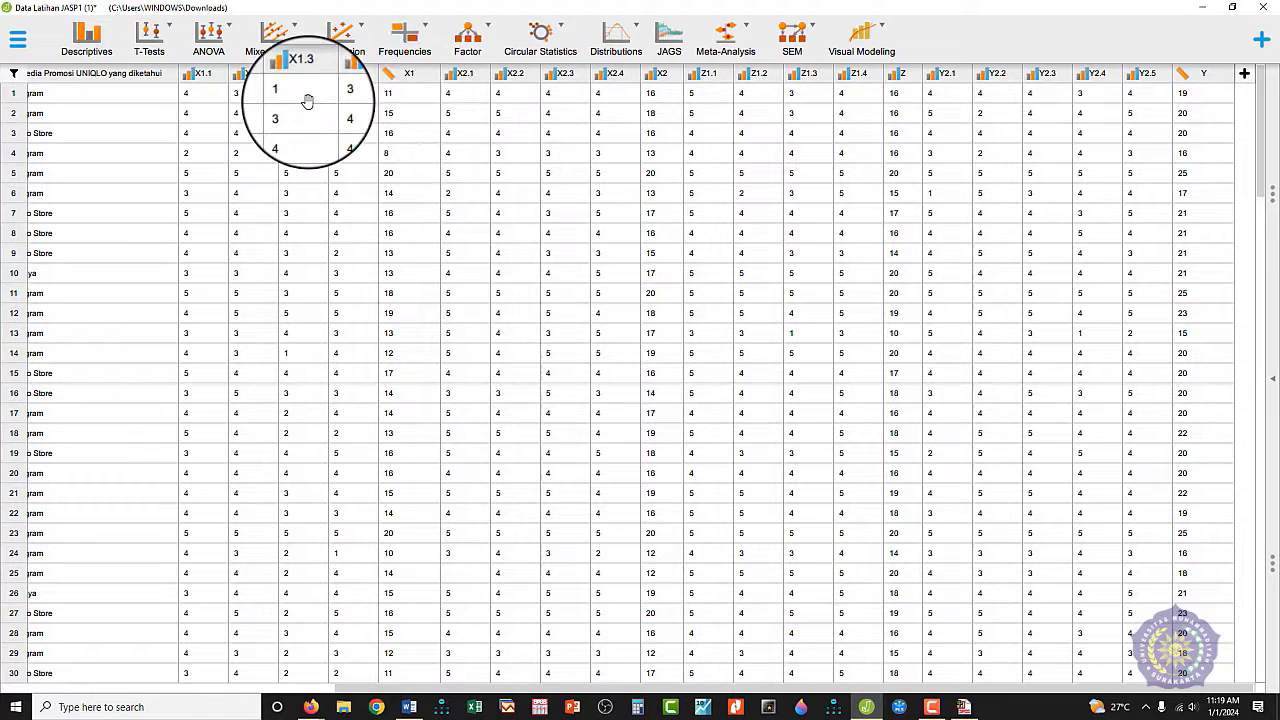
# Step: Start a classical Correlation analysis and assign X1.1, X1.2, X1.3, X1.4 and X1 as its variables
pyautogui.click(338, 42)
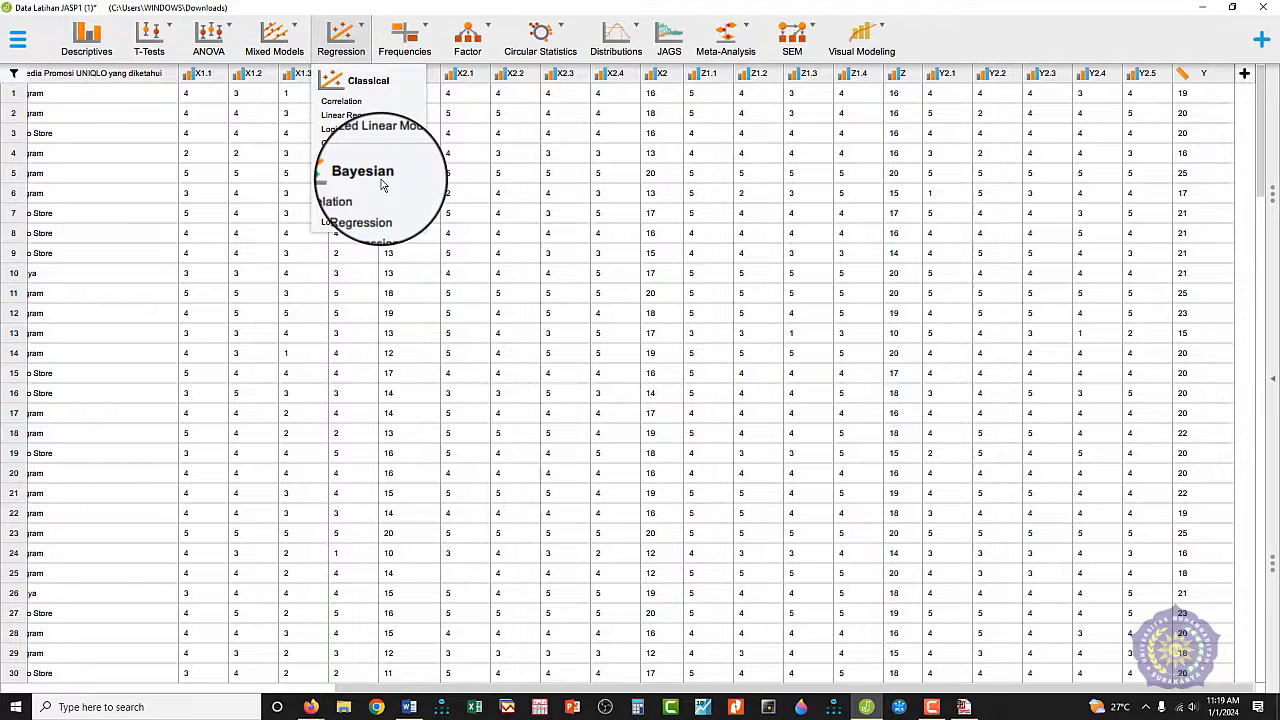
pyautogui.click(356, 104)
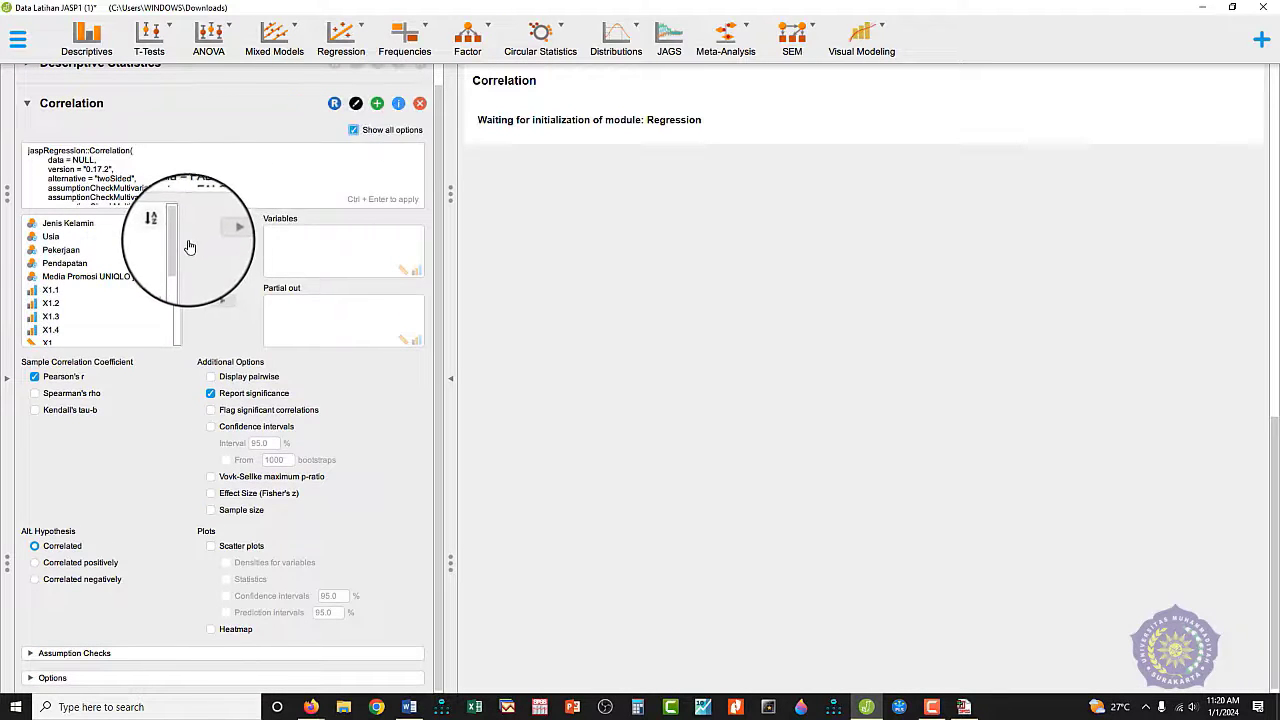
pyautogui.click(90, 290)
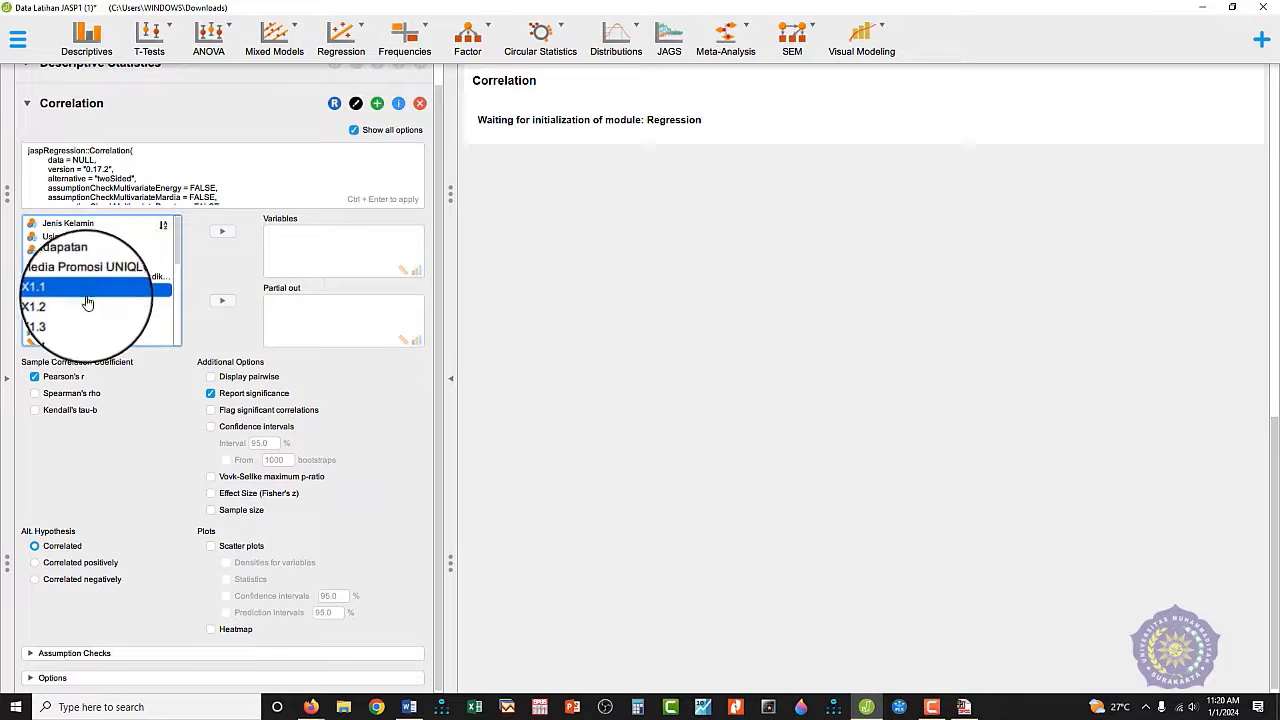
pyautogui.scroll(-1, 70, 310)
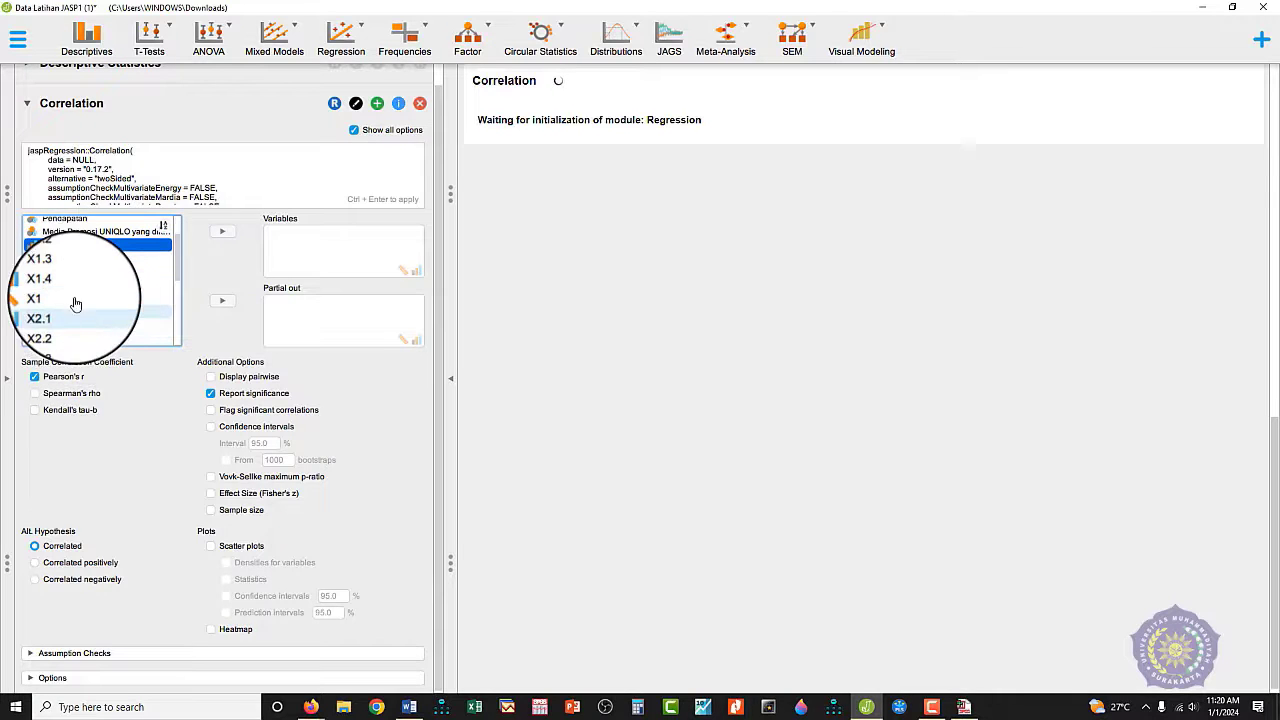
pyautogui.keyDown('shift'); pyautogui.click(71, 297); pyautogui.keyUp('shift')
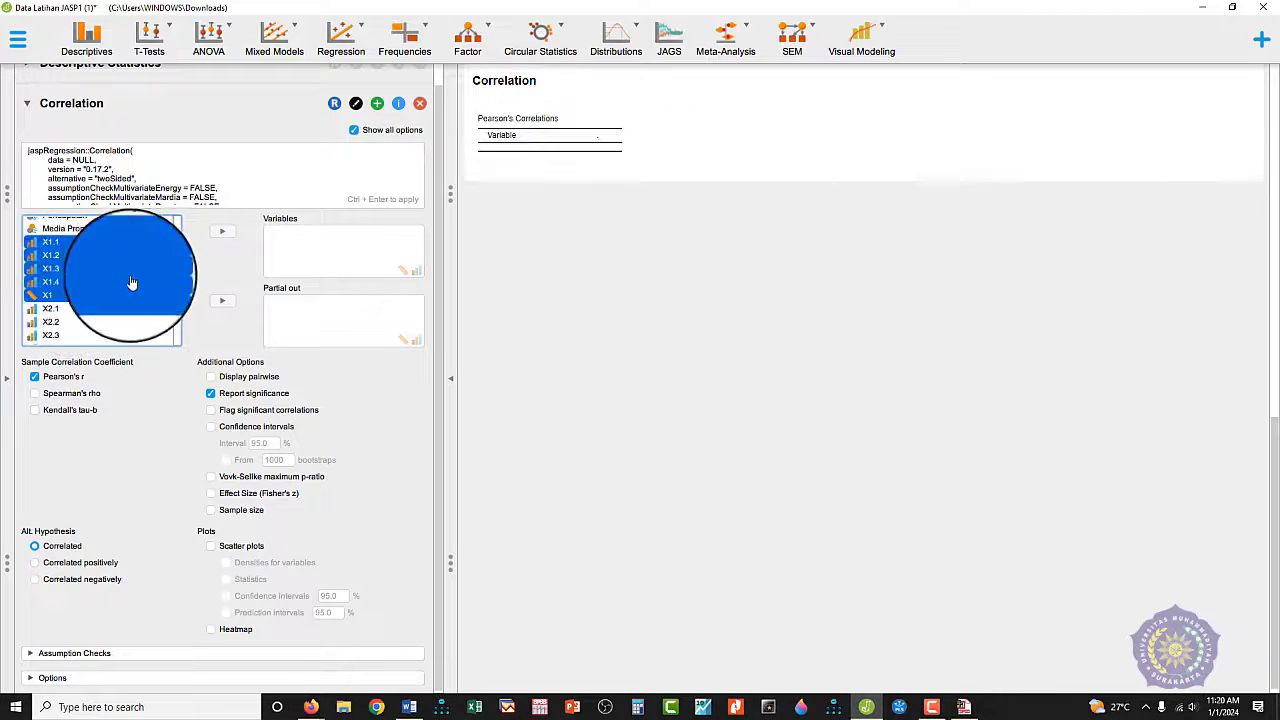
pyautogui.click(213, 235)
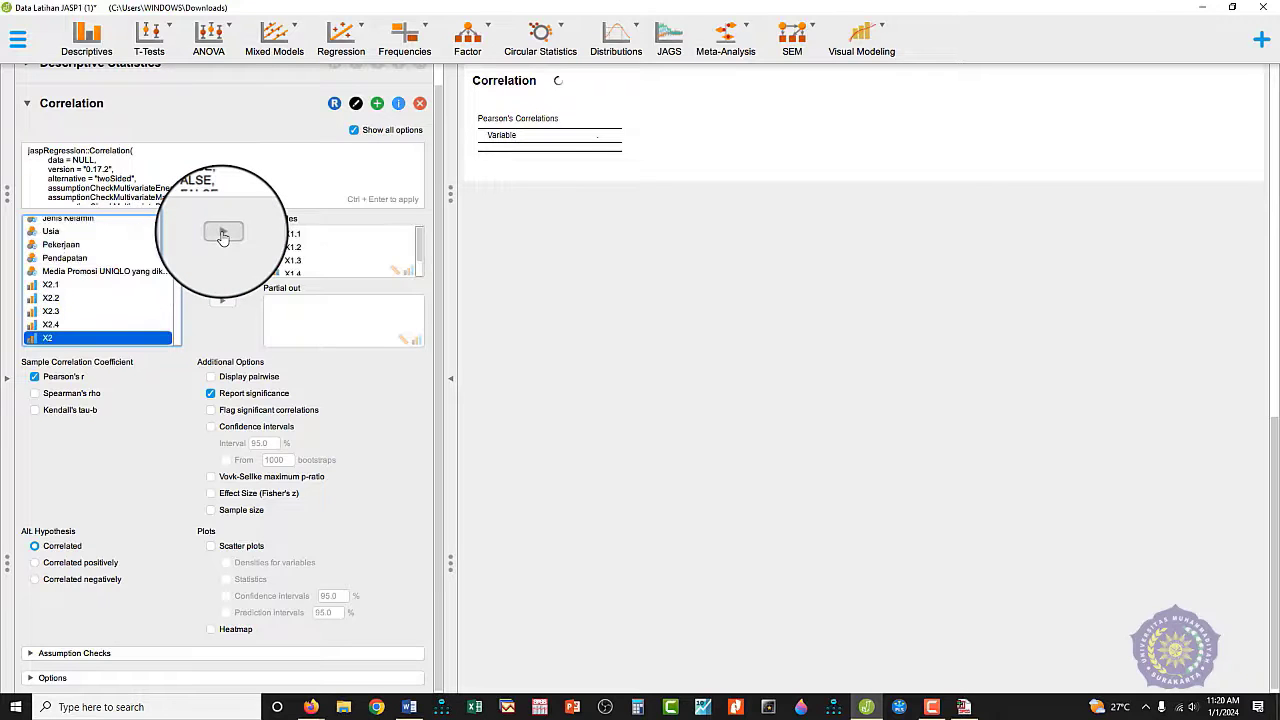